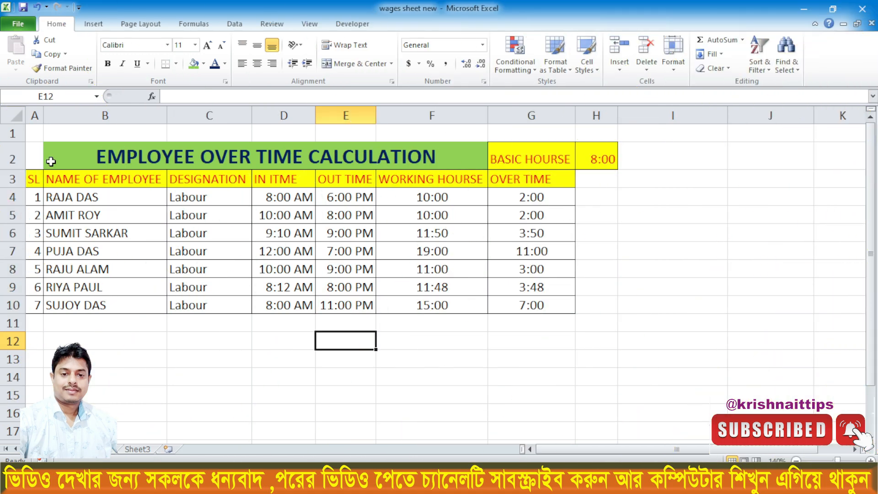
- Examine the finished overtime table's layout, covering the employee name, designation, in-time and out-time columns
{"action": "mouse_move", "coordinate": [51, 161]}
{"action": "left_mouse_down"}
{"action": "mouse_move", "coordinate": [434, 185]}
{"action": "mouse_move", "coordinate": [423, 290]}
{"action": "mouse_move", "coordinate": [508, 302]}
{"action": "left_mouse_up"}
{"action": "left_click", "coordinate": [338, 331]}
{"action": "left_click", "coordinate": [33, 179]}
{"action": "left_click", "coordinate": [61, 178]}
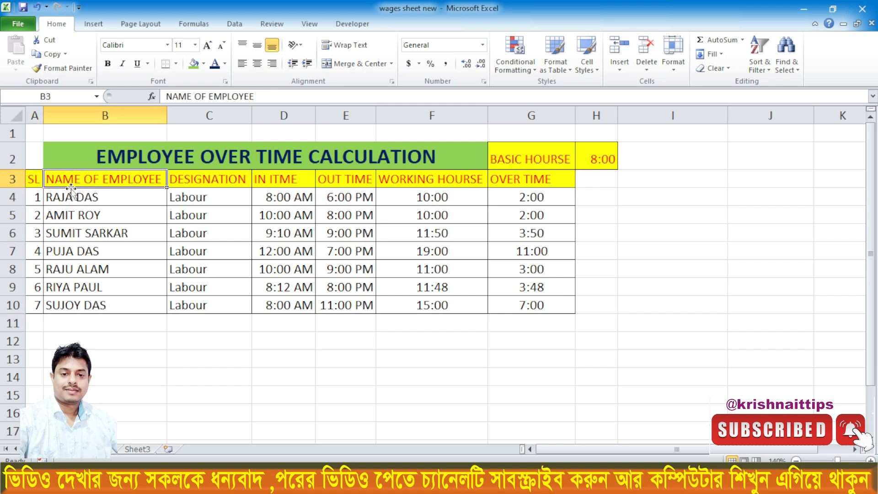
{"action": "left_click_drag", "start_coordinate": [71, 196], "coordinate": [88, 302]}
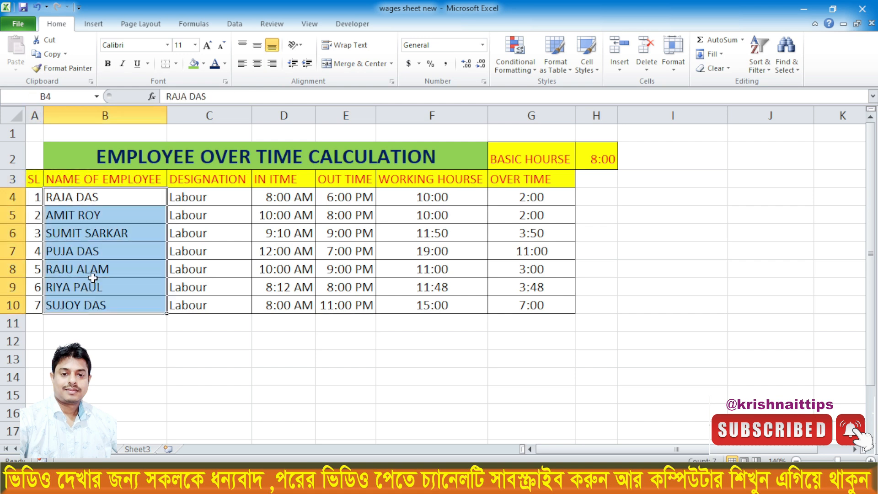
{"action": "left_click", "coordinate": [201, 181]}
{"action": "left_click_drag", "start_coordinate": [195, 196], "coordinate": [194, 304]}
{"action": "left_click", "coordinate": [261, 192]}
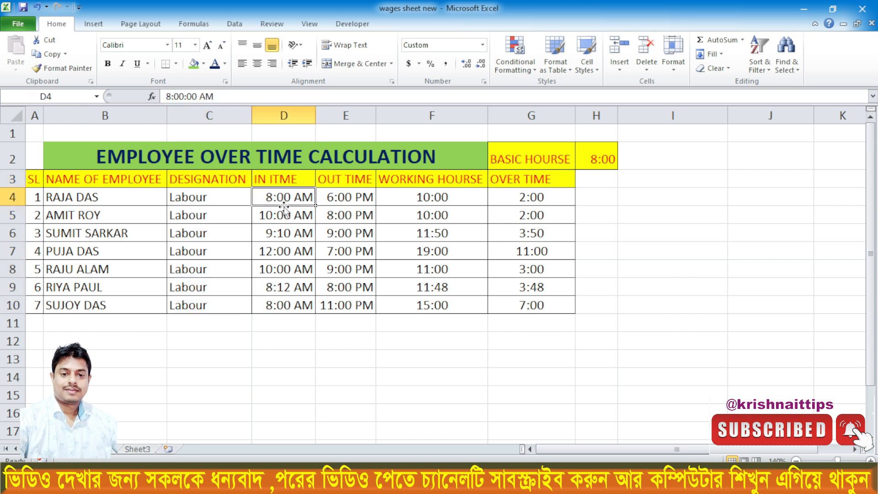
{"action": "left_click_drag", "start_coordinate": [286, 202], "coordinate": [286, 295]}
{"action": "left_click", "coordinate": [340, 182]}
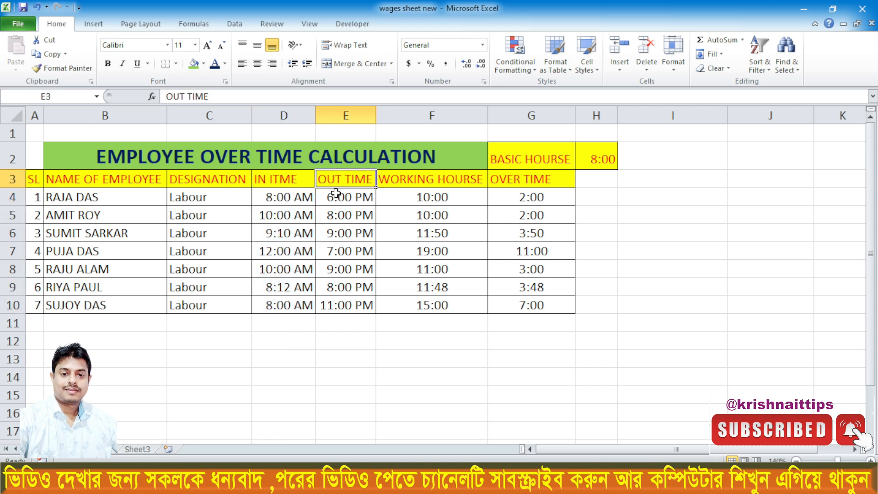
{"action": "left_click_drag", "start_coordinate": [335, 197], "coordinate": [337, 299]}
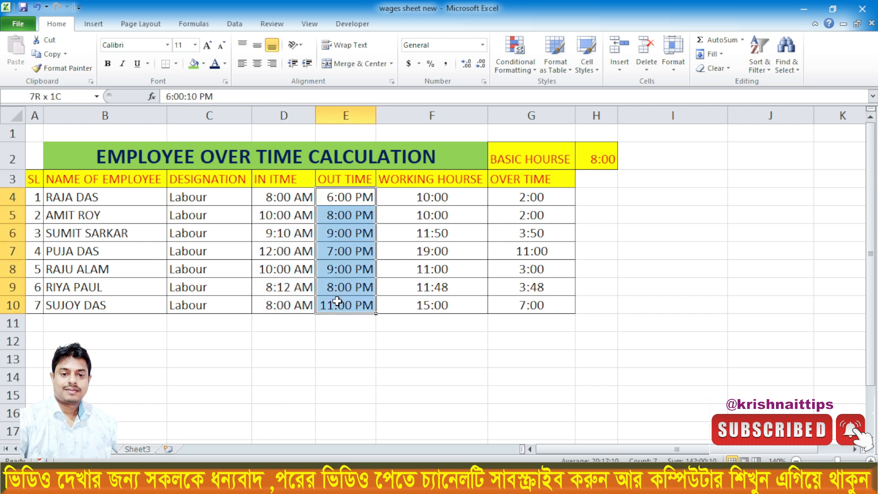
- Inspect the first employee's working-hours and overtime formulas together with the in-time, out-time and basic-hours cells they use
{"action": "left_click", "coordinate": [415, 197]}
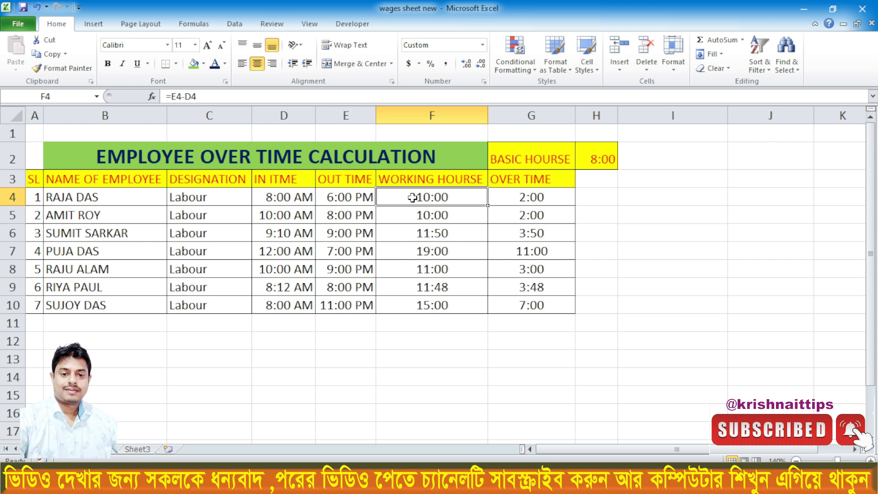
{"action": "left_click", "coordinate": [347, 197]}
{"action": "left_click", "coordinate": [282, 197]}
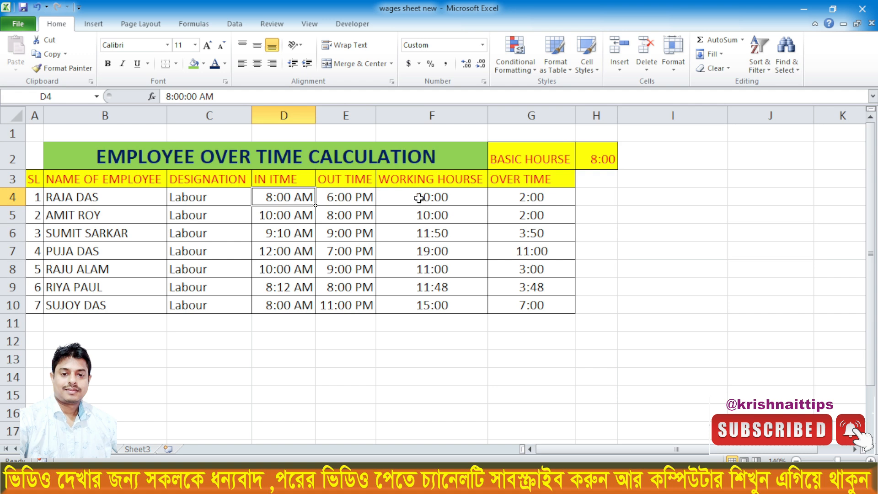
{"action": "left_click", "coordinate": [516, 194]}
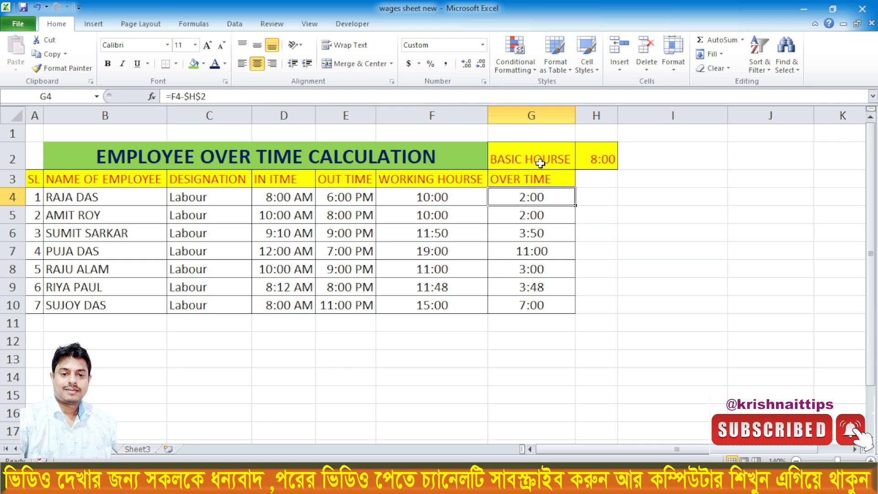
{"action": "left_click", "coordinate": [600, 161]}
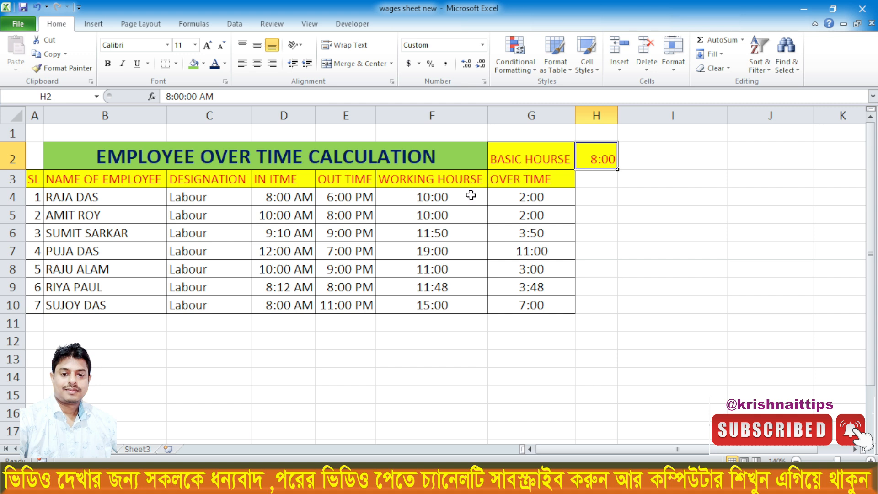
{"action": "left_click", "coordinate": [536, 196]}
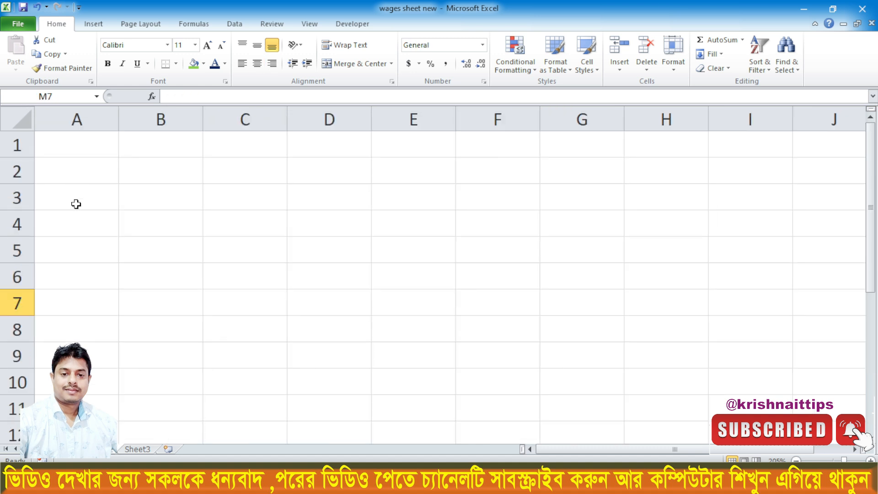
- On the blank sheet, enter the headers SL NO. in A3 and NAME OF EMPLOYEE in B3, and autofit column B
{"action": "left_click", "coordinate": [75, 203]}
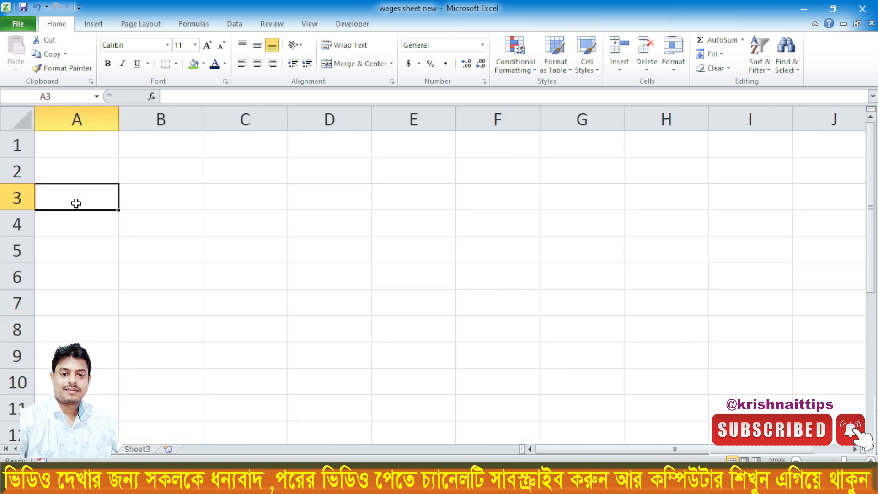
{"action": "type", "text": "SL NO"}
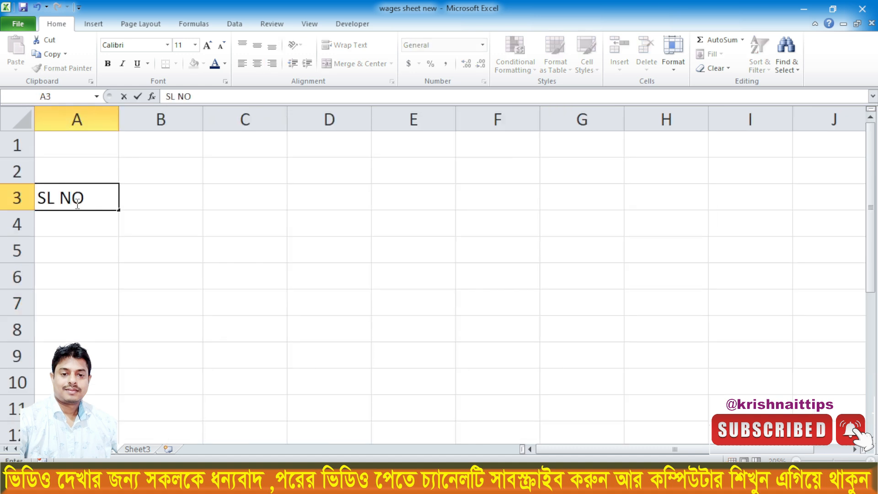
{"action": "type", "text": "."}
{"action": "key", "text": "Tab"}
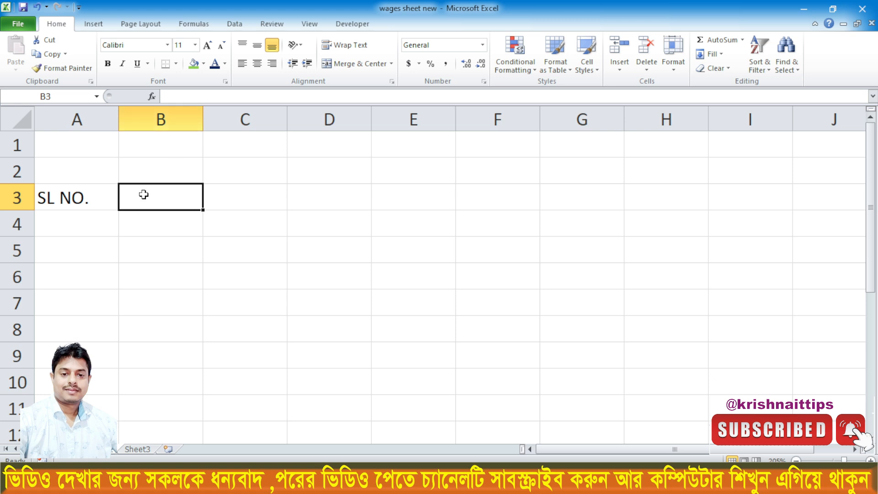
{"action": "type", "text": "NAME OF EMPLOYEE"}
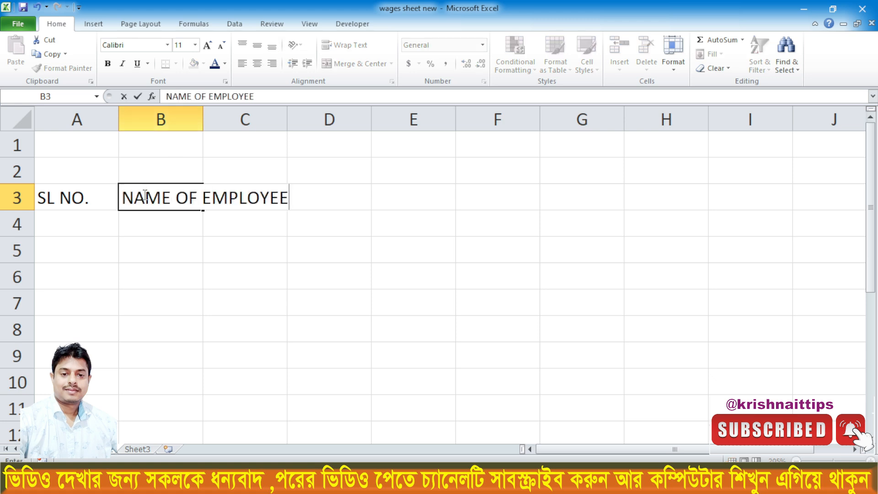
{"action": "left_click", "coordinate": [210, 295]}
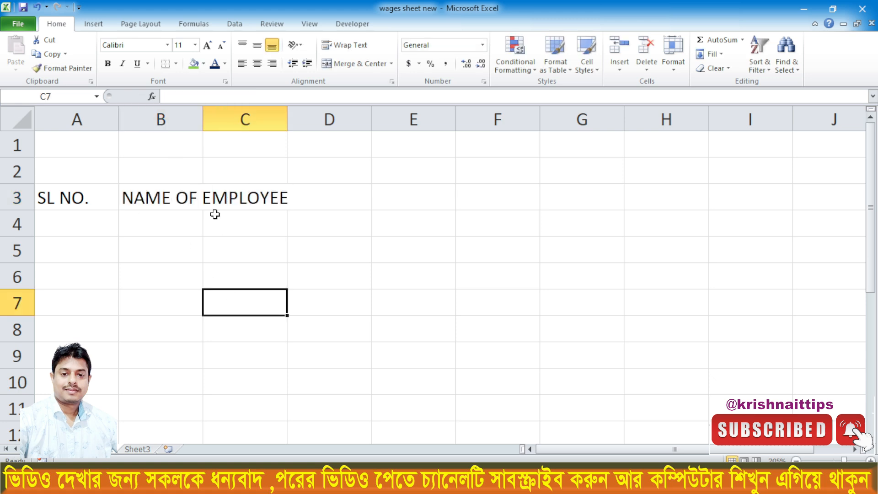
{"action": "double_click", "coordinate": [203, 117]}
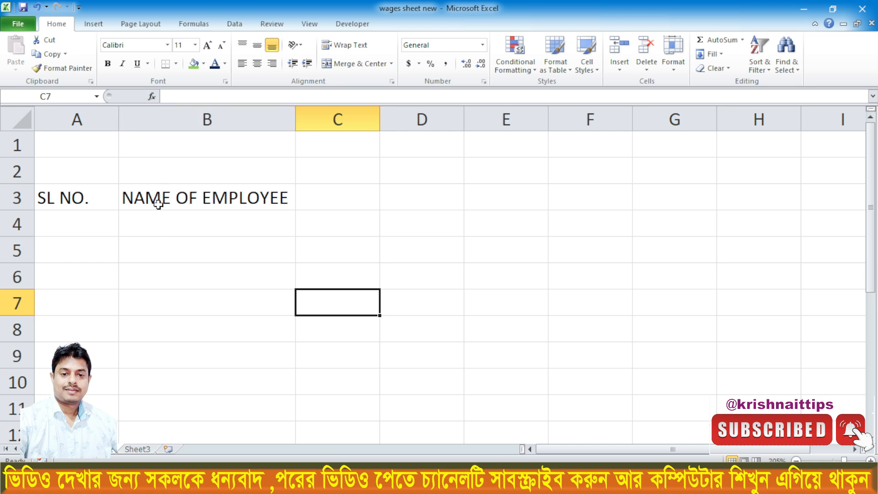
- Enter the header DESIGNATION in C3 and autofit column C to it
{"action": "left_click", "coordinate": [325, 196]}
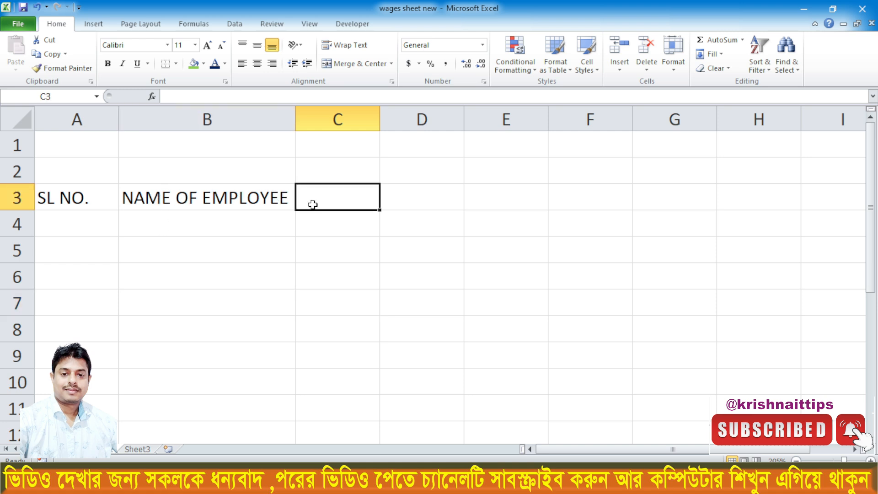
{"action": "type", "text": "DESIGNATION"}
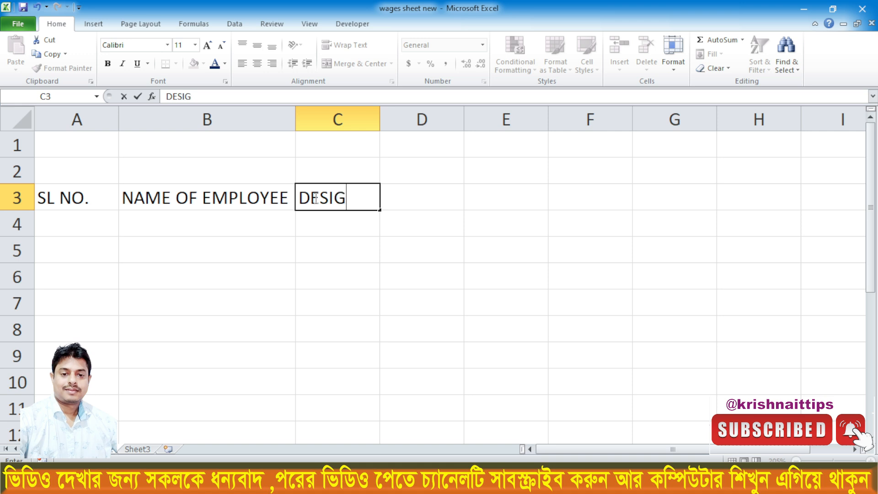
{"action": "double_click", "coordinate": [379, 114]}
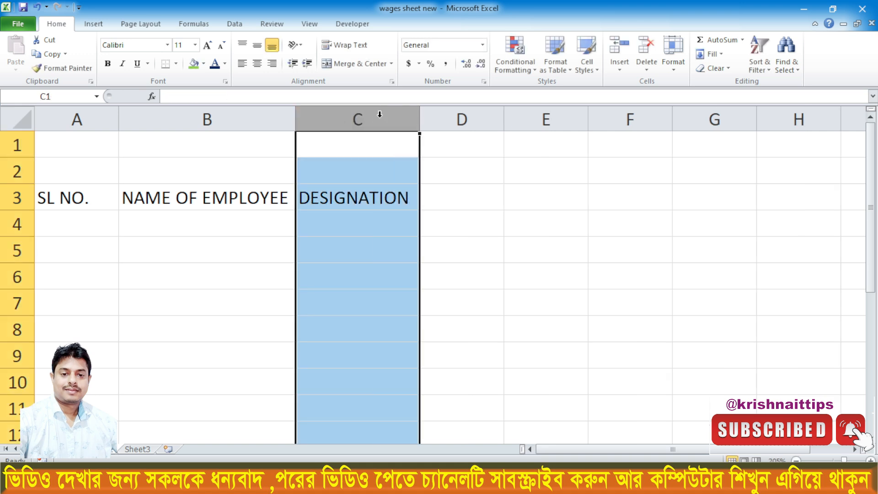
- Enter the headers IN TIME in D3 and OUT TIME in E3
{"action": "left_click", "coordinate": [442, 201]}
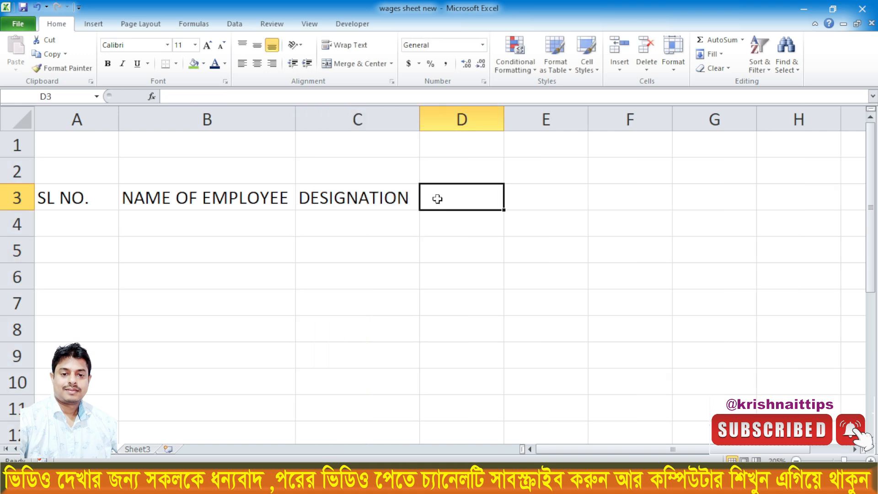
{"action": "type", "text": "IN TIME"}
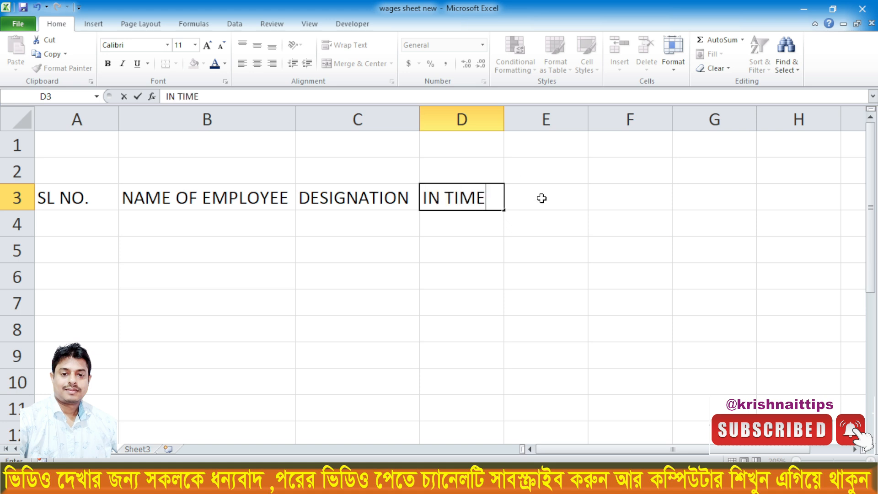
{"action": "left_click", "coordinate": [540, 198]}
{"action": "type", "text": "OUT TIME"}
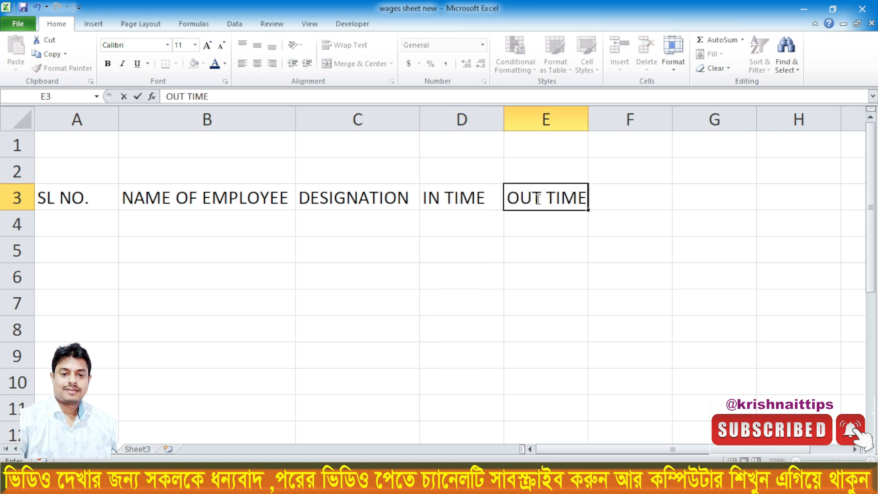
- Enter the headers WORKING HOURSE in F3 and OVER TIME in G3, autofitting both columns to their text
{"action": "left_click", "coordinate": [625, 200]}
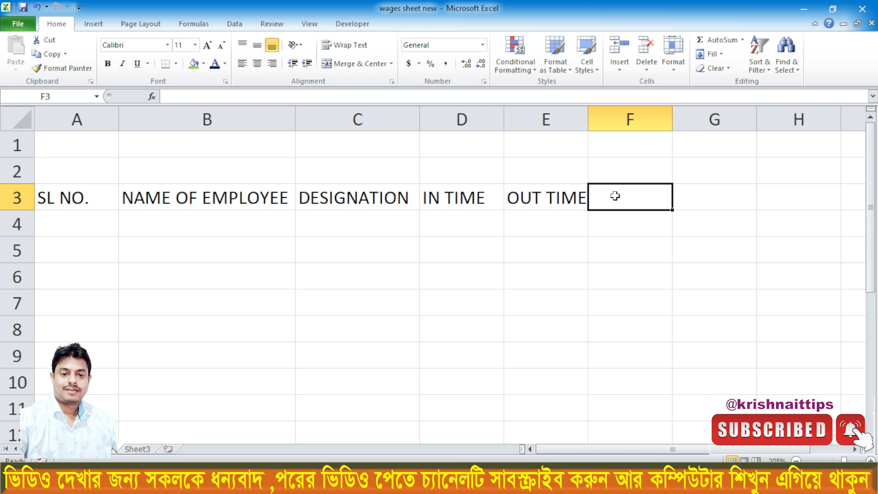
{"action": "type", "text": "WORKING HOURSE"}
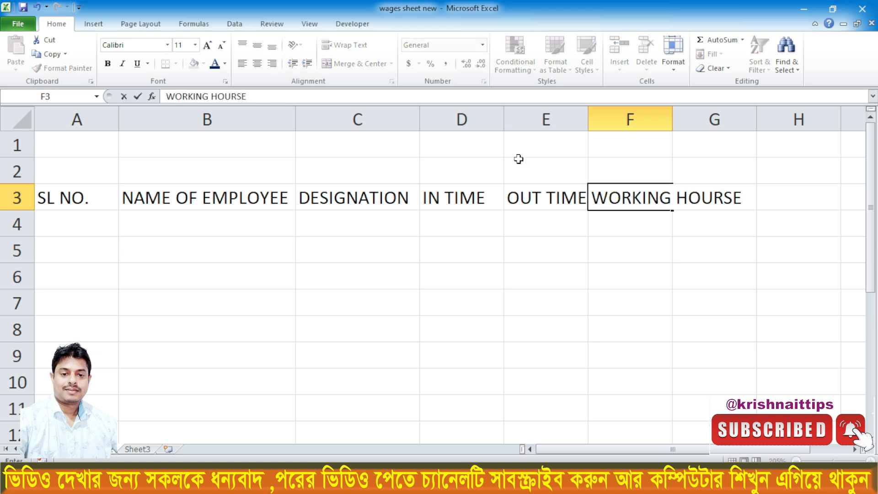
{"action": "double_click", "coordinate": [672, 119]}
{"action": "left_click", "coordinate": [780, 192]}
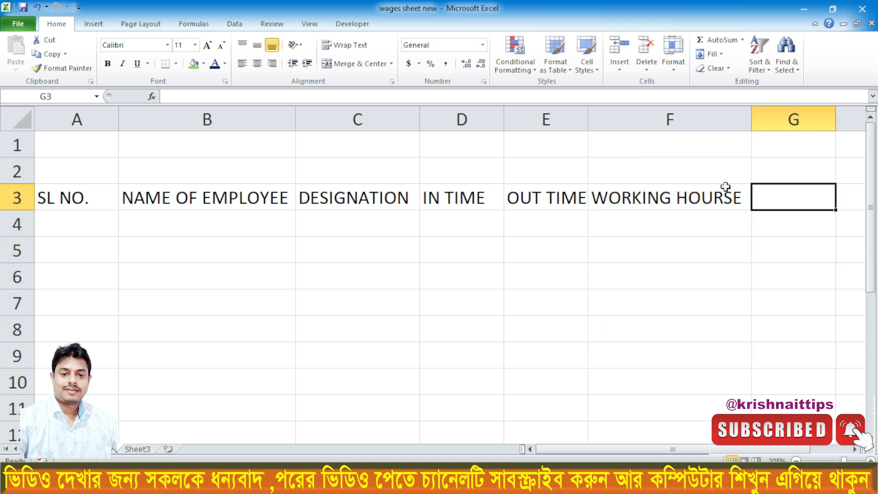
{"action": "type", "text": "OVER TIME"}
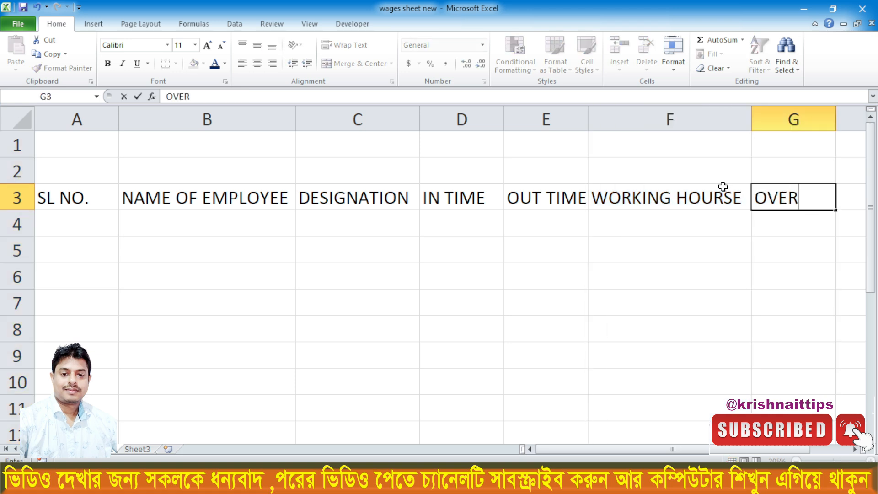
{"action": "double_click", "coordinate": [835, 119]}
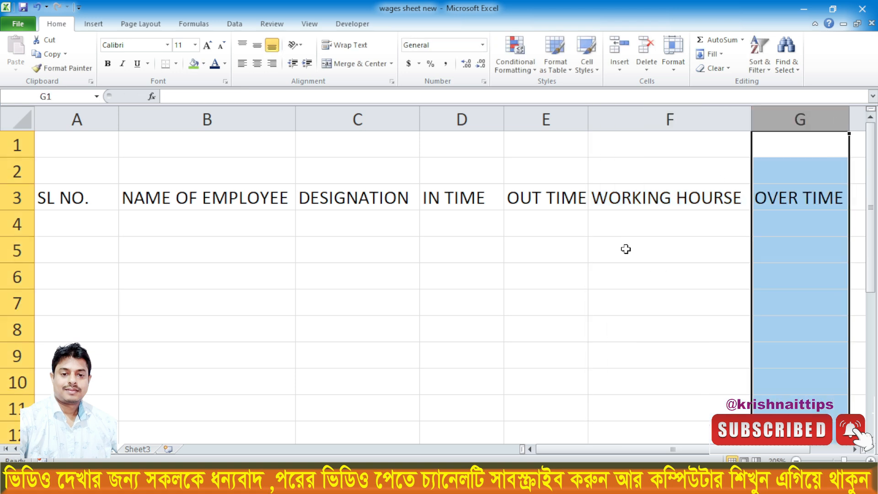
- Autofit column A to the SL NO. header
{"action": "double_click", "coordinate": [118, 120]}
{"action": "left_click", "coordinate": [167, 221]}
{"action": "left_click", "coordinate": [121, 238]}
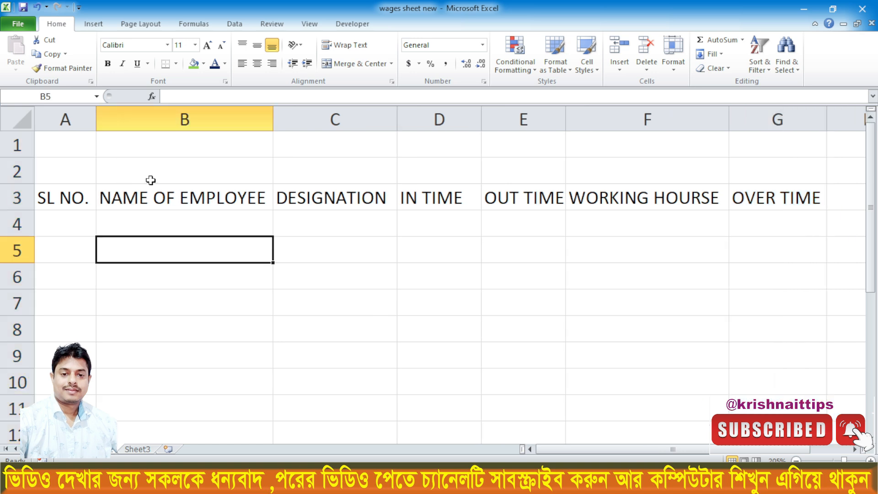
- Merge and center B2:F2 above the headers and enter the title EMPLOYEE OVER TIME CALCULATION in it
{"action": "left_click_drag", "start_coordinate": [148, 170], "coordinate": [631, 168]}
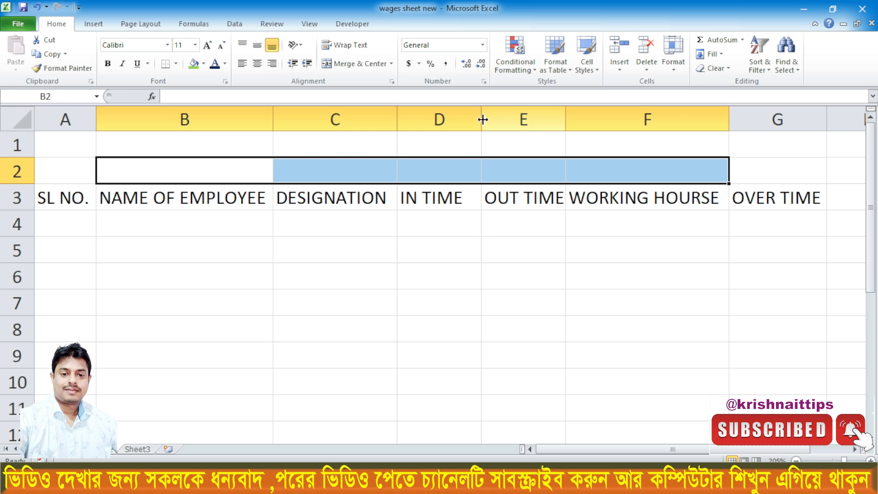
{"action": "left_click", "coordinate": [351, 64]}
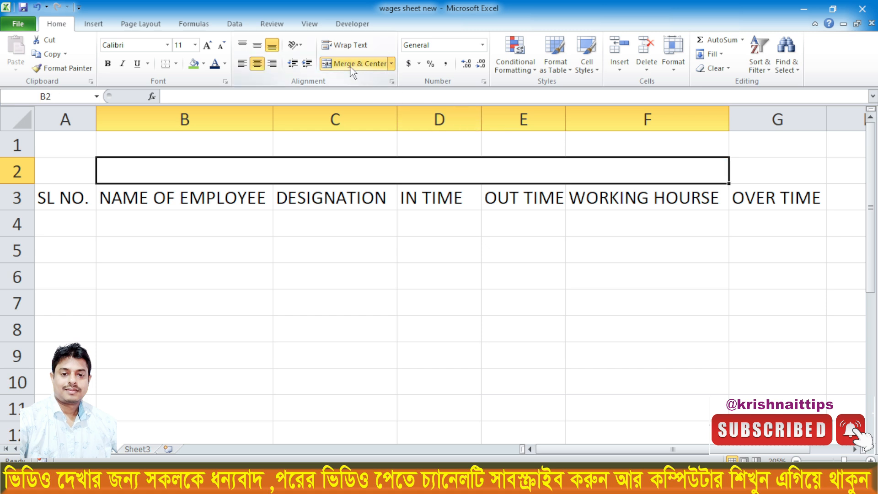
{"action": "left_click", "coordinate": [176, 241]}
{"action": "left_click", "coordinate": [156, 177]}
{"action": "type", "text": "EMPLYEE"}
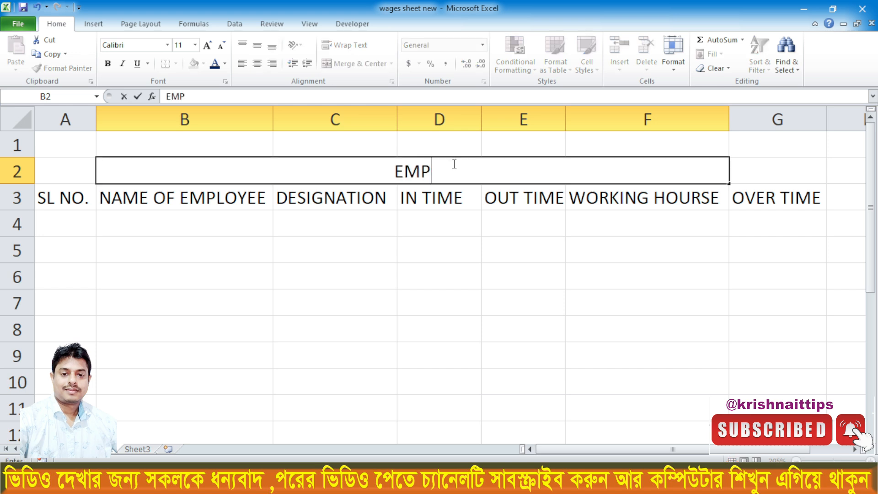
{"action": "left_click", "coordinate": [420, 171]}
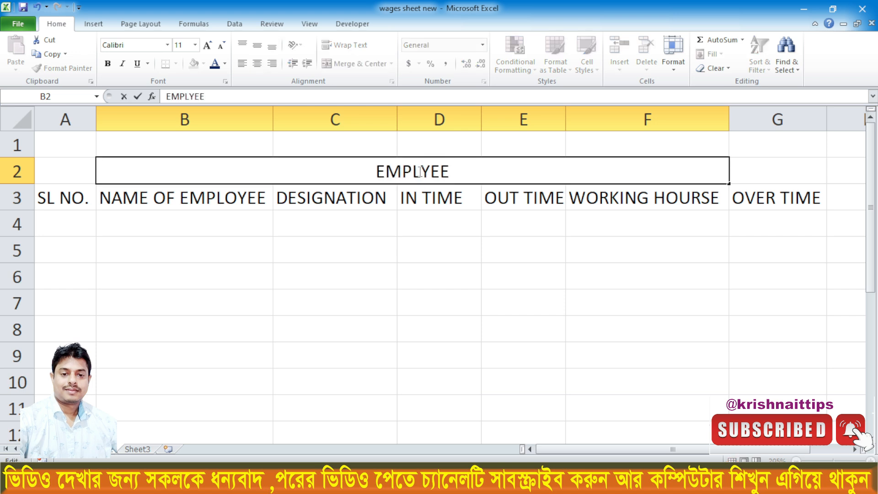
{"action": "type", "text": "O"}
{"action": "left_click", "coordinate": [463, 172]}
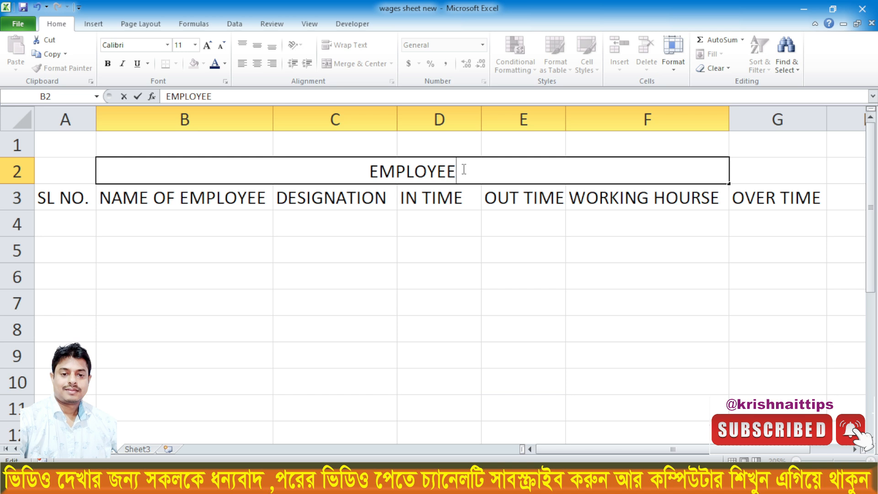
{"action": "type", "text": "OVER TIM"}
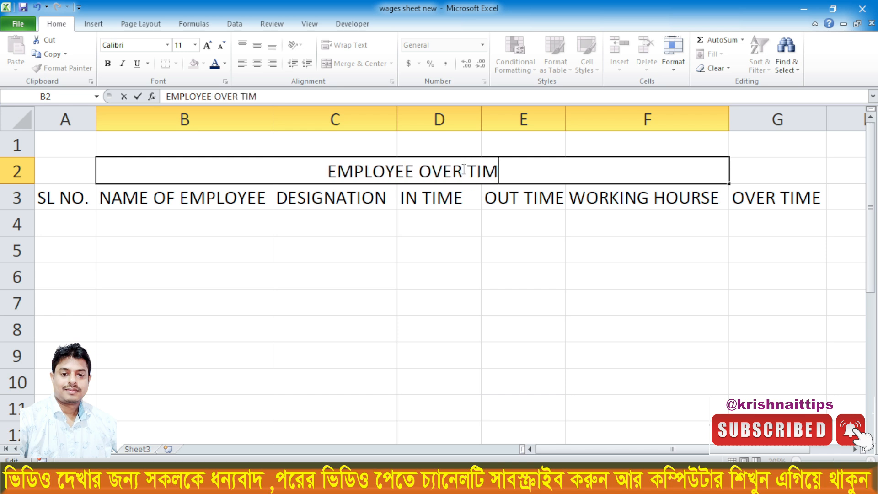
{"action": "type", "text": "E CALCULATION"}
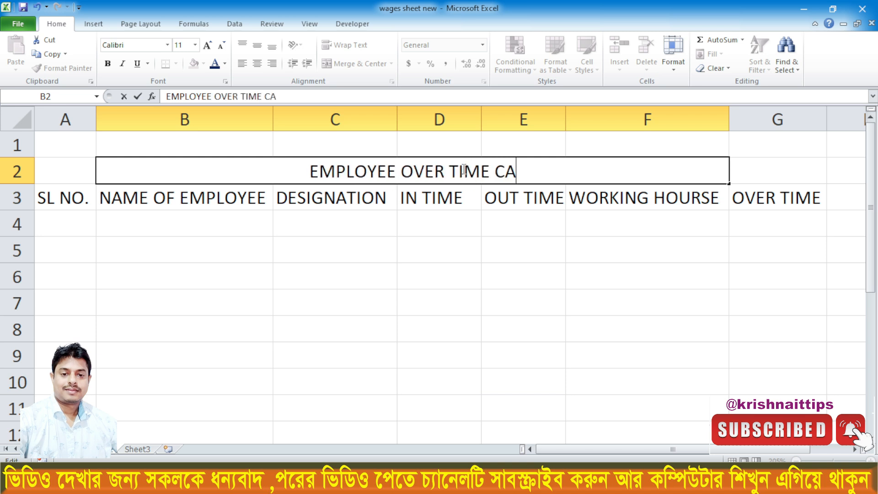
- Commit the sheet title and fill the merged title cell B2 with light green
{"action": "left_click", "coordinate": [481, 277]}
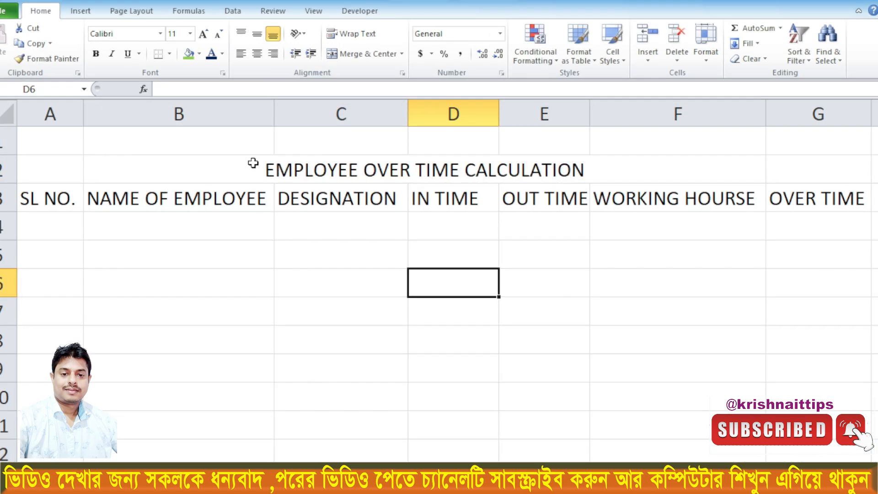
{"action": "left_click", "coordinate": [253, 166]}
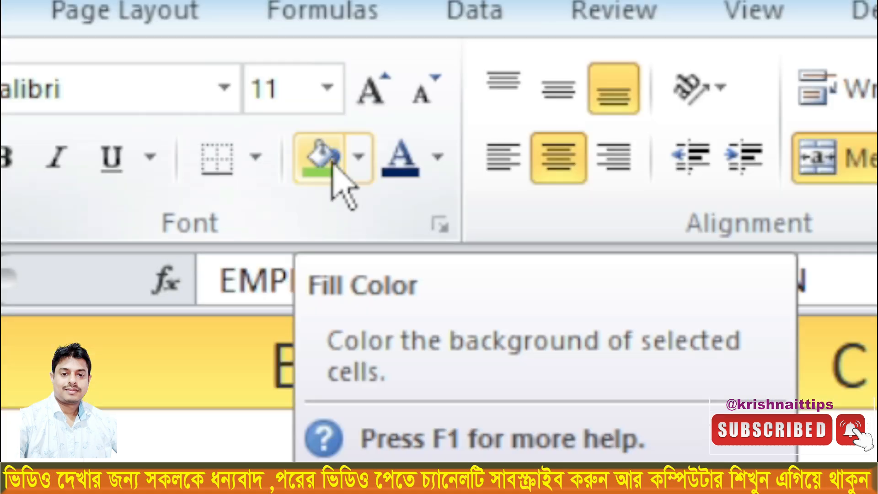
{"action": "left_click", "coordinate": [362, 156]}
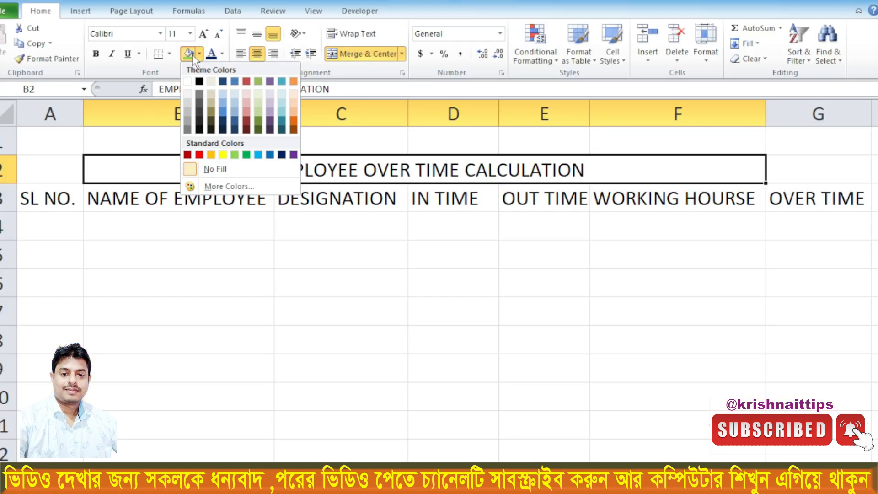
{"action": "left_click", "coordinate": [334, 157]}
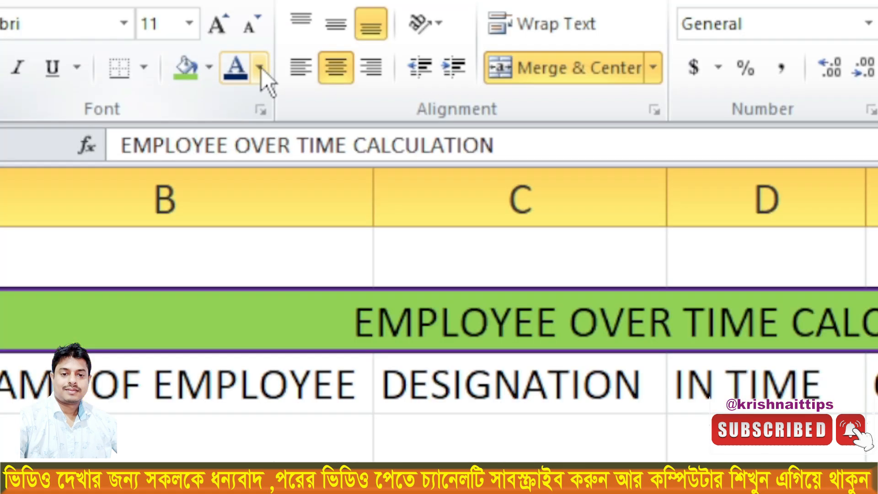
- Set the title text in B2 to dark blue and make it bold
{"action": "left_click", "coordinate": [260, 68]}
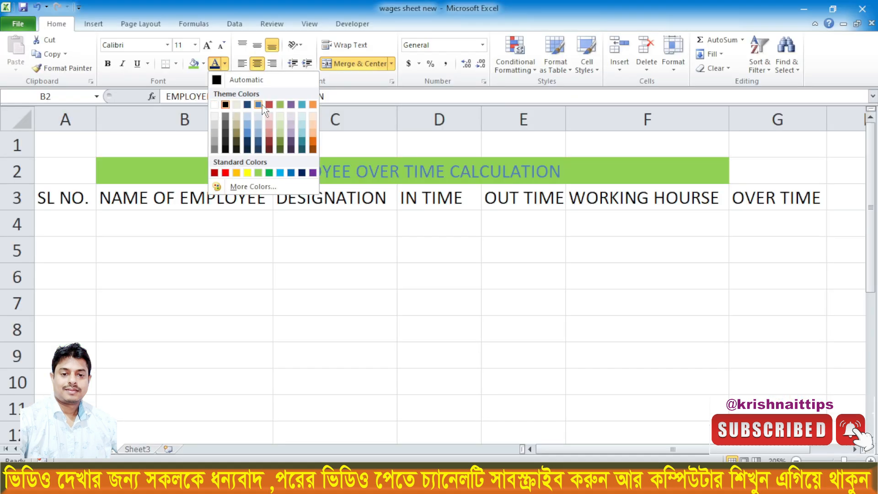
{"action": "left_click", "coordinate": [248, 106]}
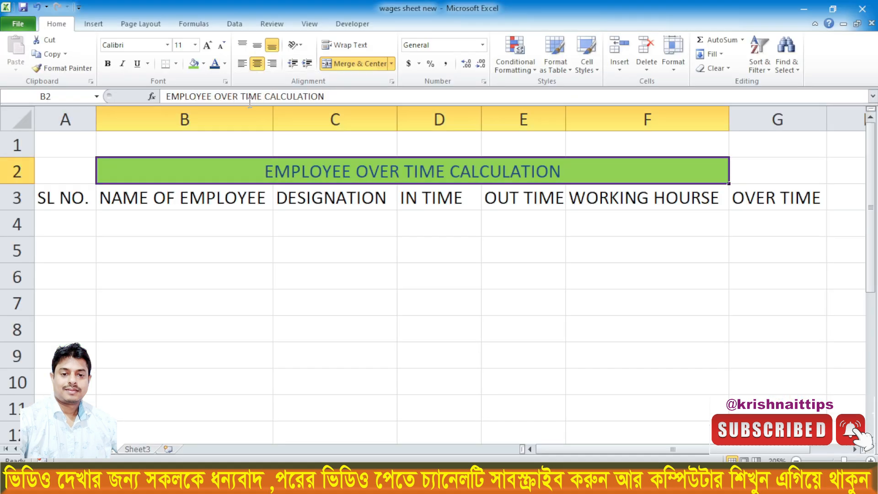
{"action": "left_click", "coordinate": [108, 63]}
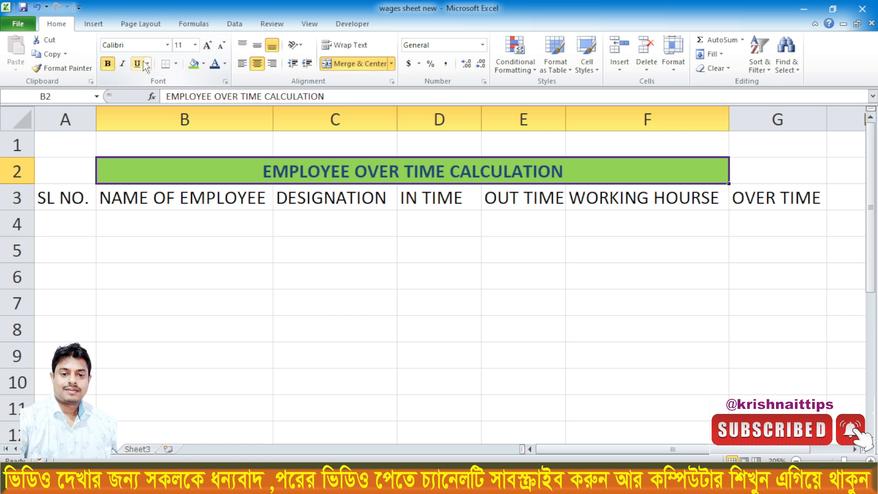
- Format the headers in A3:G3 with red text and a yellow fill
{"action": "left_click", "coordinate": [98, 198]}
{"action": "left_click", "coordinate": [66, 200]}
{"action": "left_click", "coordinate": [137, 250]}
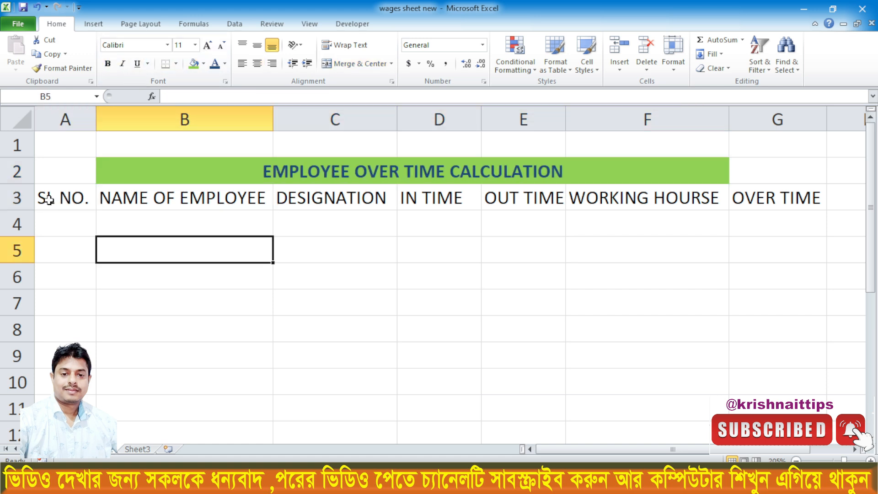
{"action": "left_click_drag", "start_coordinate": [53, 195], "coordinate": [742, 197]}
{"action": "left_click", "coordinate": [225, 63]}
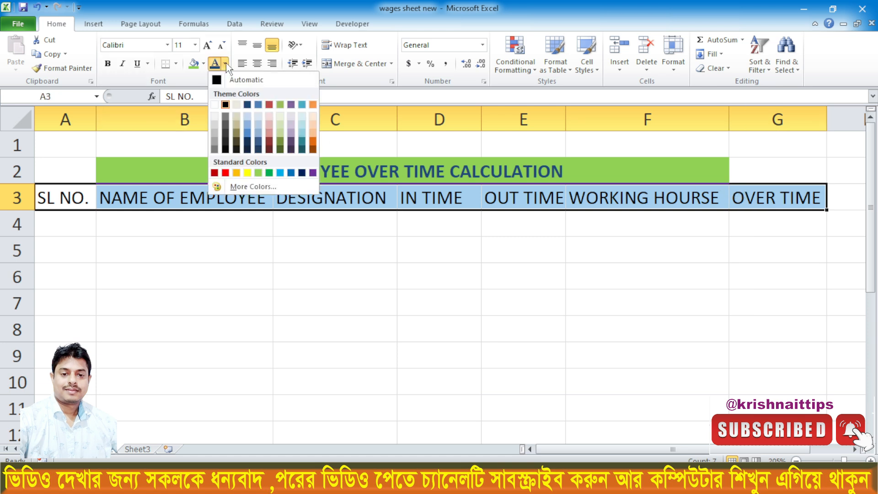
{"action": "left_click", "coordinate": [227, 174]}
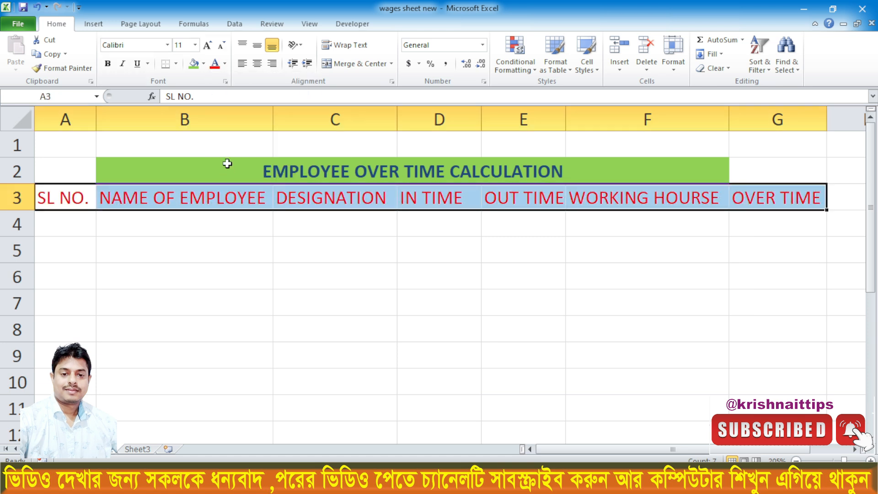
{"action": "left_click", "coordinate": [204, 65]}
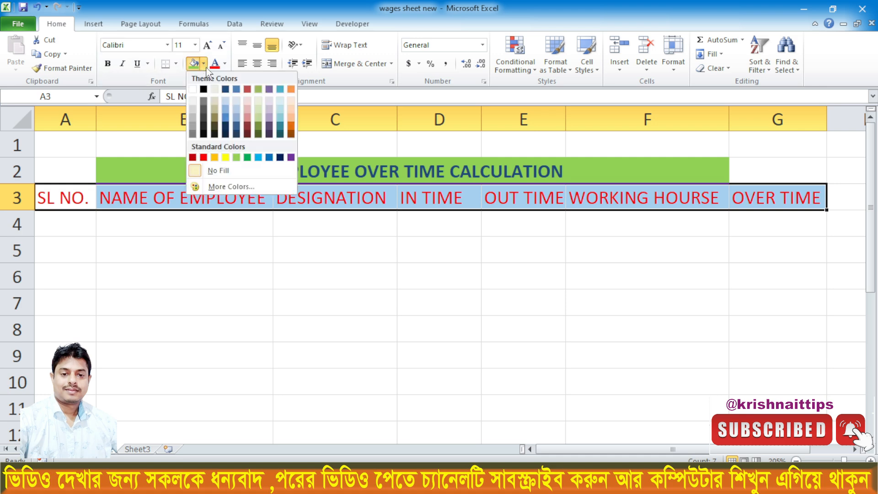
{"action": "left_click", "coordinate": [224, 174]}
{"action": "left_click", "coordinate": [229, 232]}
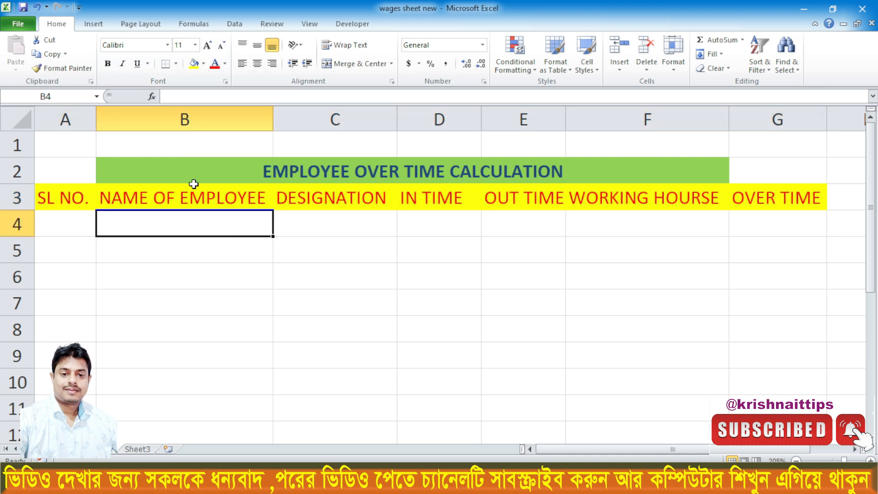
- Number the SL NO. column from 1 to 6 in A4:A9 and center the numbers
{"action": "left_click", "coordinate": [56, 223]}
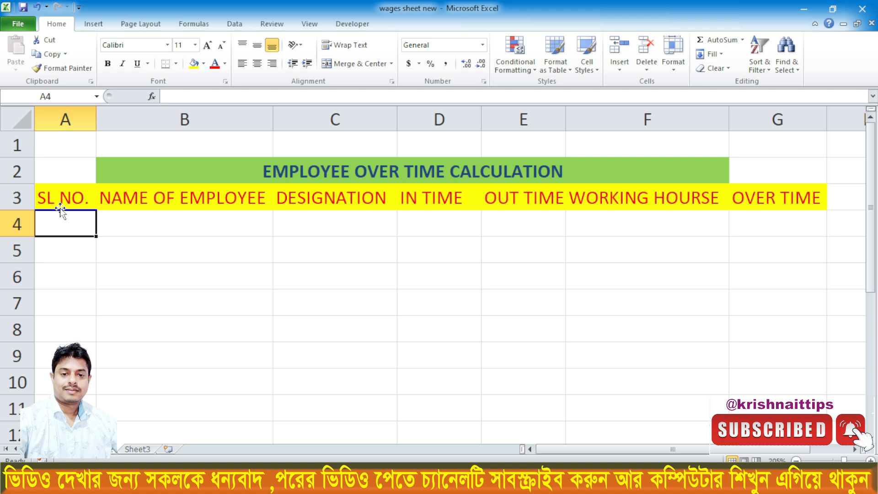
{"action": "type", "text": "1"}
{"action": "left_click", "coordinate": [76, 294]}
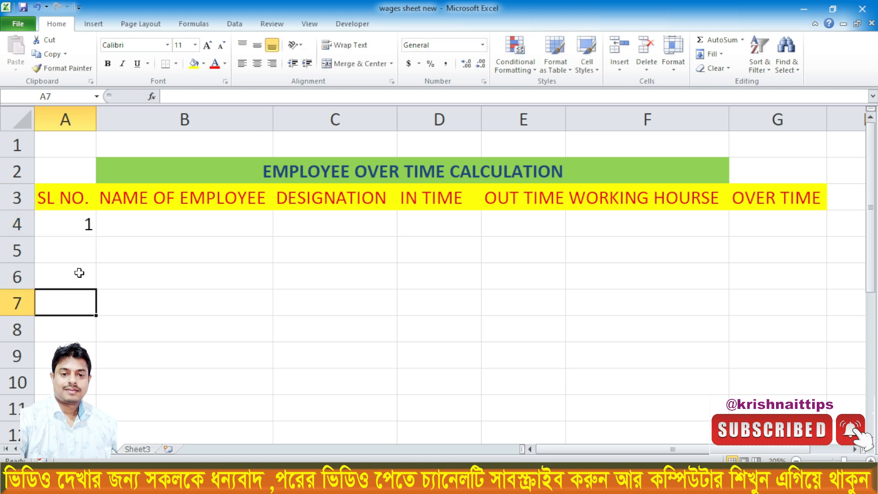
{"action": "left_click", "coordinate": [74, 224]}
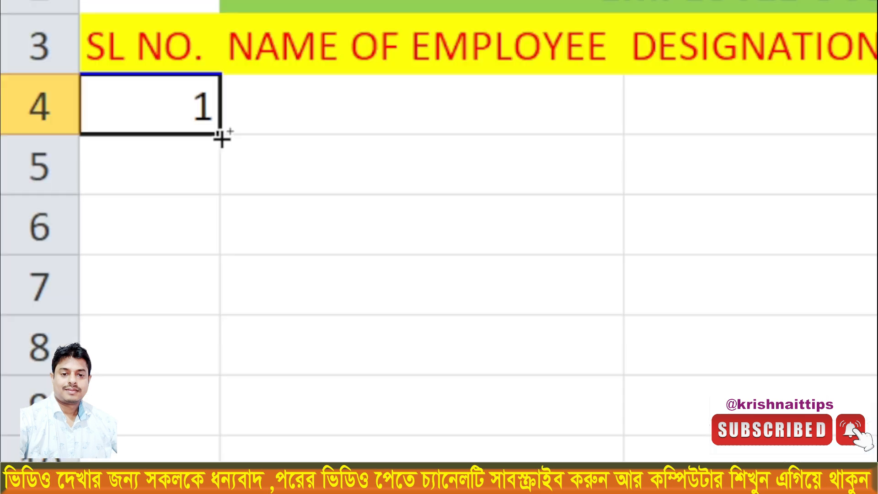
{"action": "left_click_drag", "start_coordinate": [96, 238], "coordinate": [75, 352]}
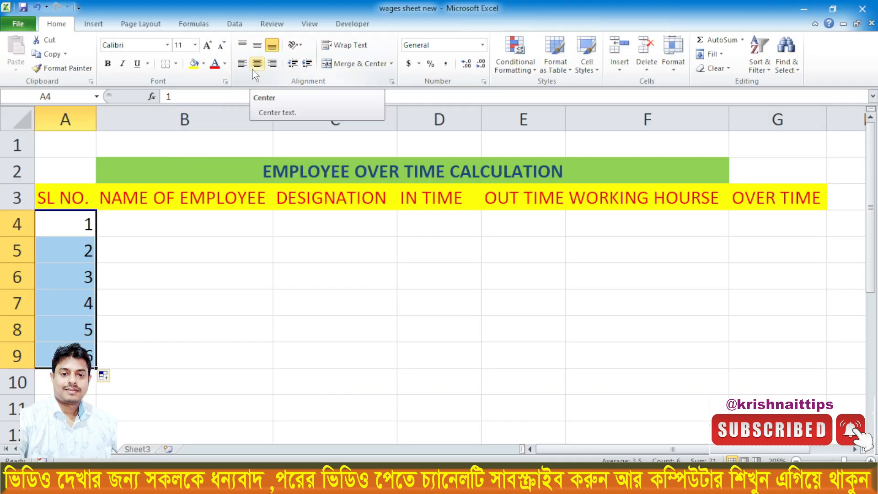
{"action": "left_click", "coordinate": [256, 64]}
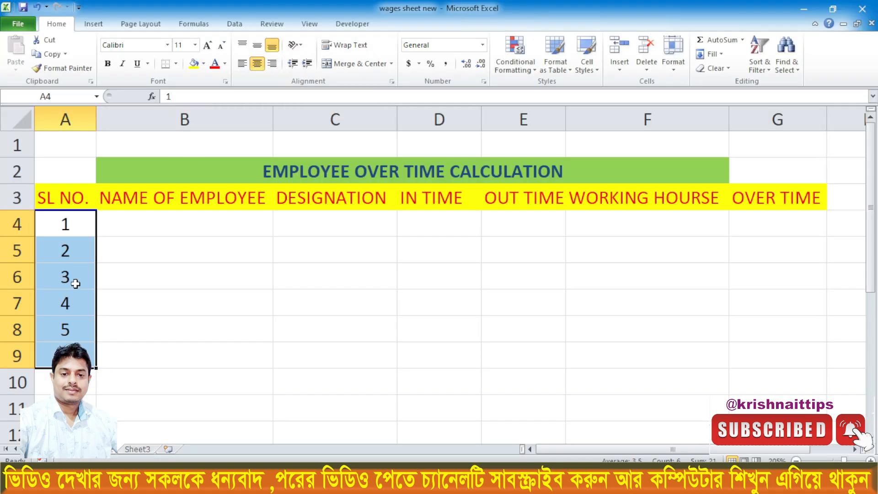
- Enter the full names of six employees in B4:B9 under NAME OF EMPLOYEE
{"action": "left_click", "coordinate": [134, 228]}
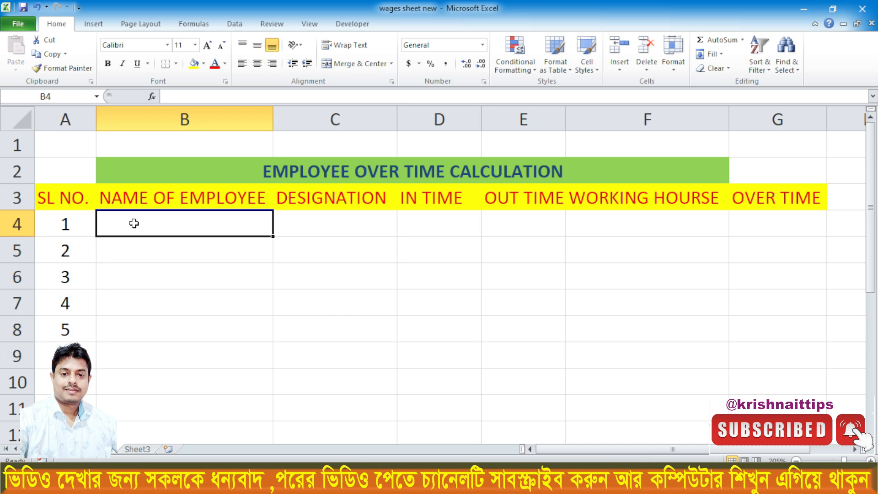
{"action": "type", "text": "RAJA DAS"}
{"action": "key", "text": "Return"}
{"action": "type", "text": "PUJA DAS"}
{"action": "key", "text": "Return"}
{"action": "type", "text": "AMIT ROY"}
{"action": "key", "text": "Return"}
{"action": "type", "text": "SUMIT PAUL"}
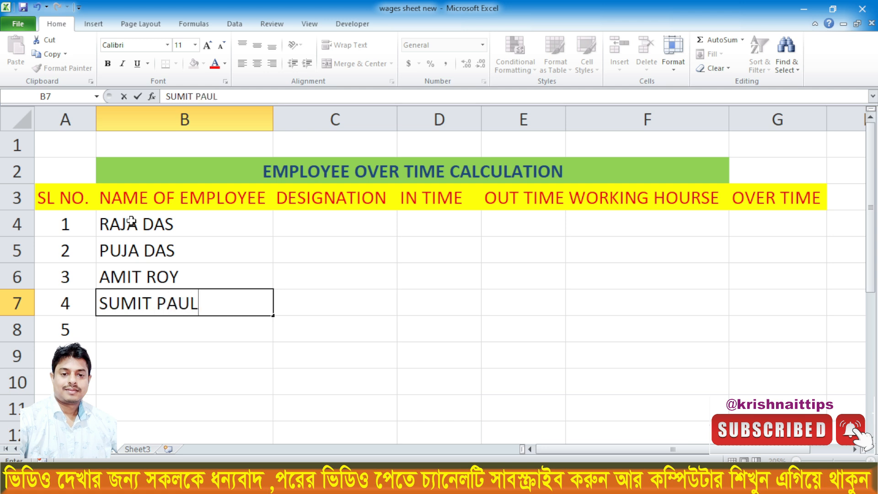
{"action": "key", "text": "Return"}
{"action": "type", "text": "BIMAL SARKAR"}
{"action": "key", "text": "Return"}
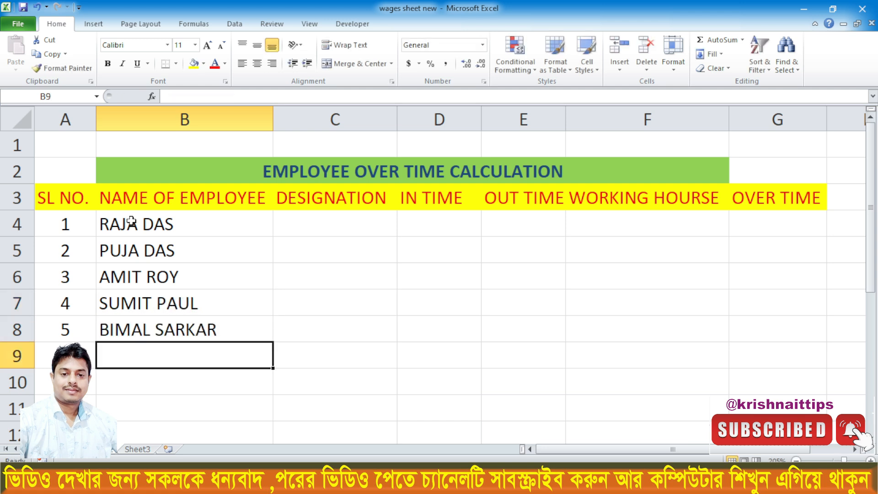
{"action": "type", "text": "RAJU RAHAMAN"}
{"action": "left_click", "coordinate": [343, 276]}
- Enter the designation LABOUR in C4 and fill it down through C9
{"action": "left_click", "coordinate": [323, 230]}
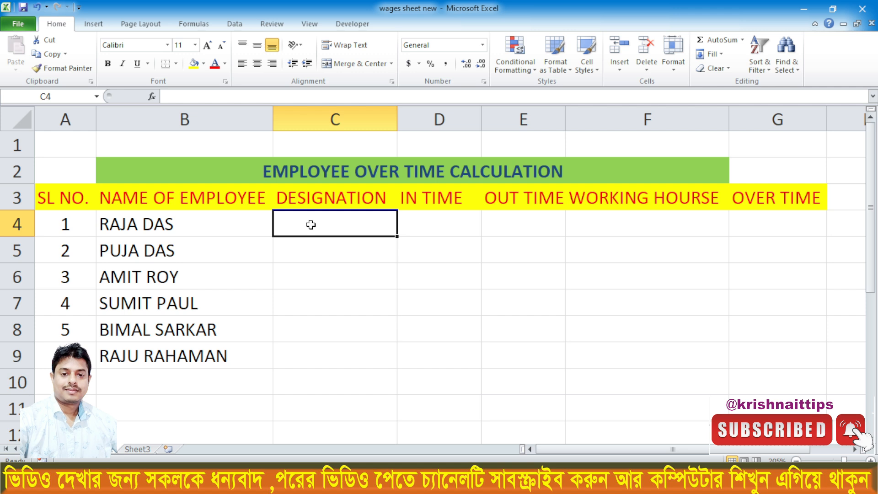
{"action": "type", "text": "LABLABOU"}
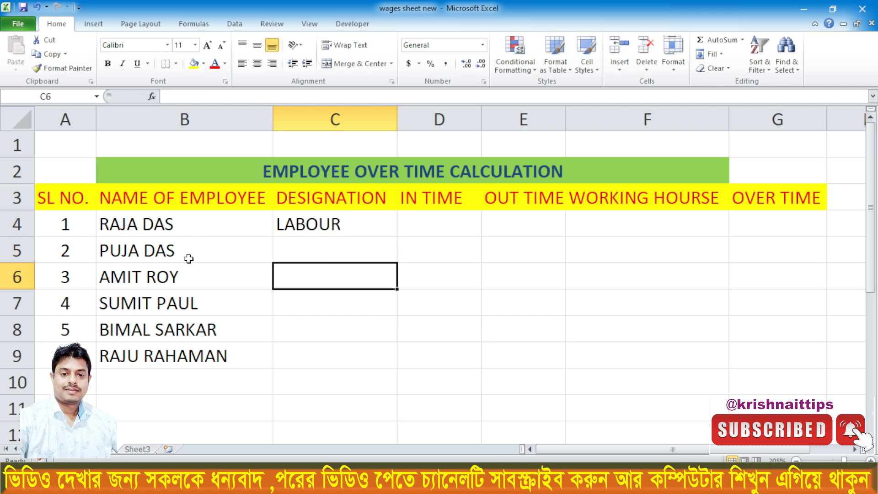
{"action": "left_click", "coordinate": [319, 225]}
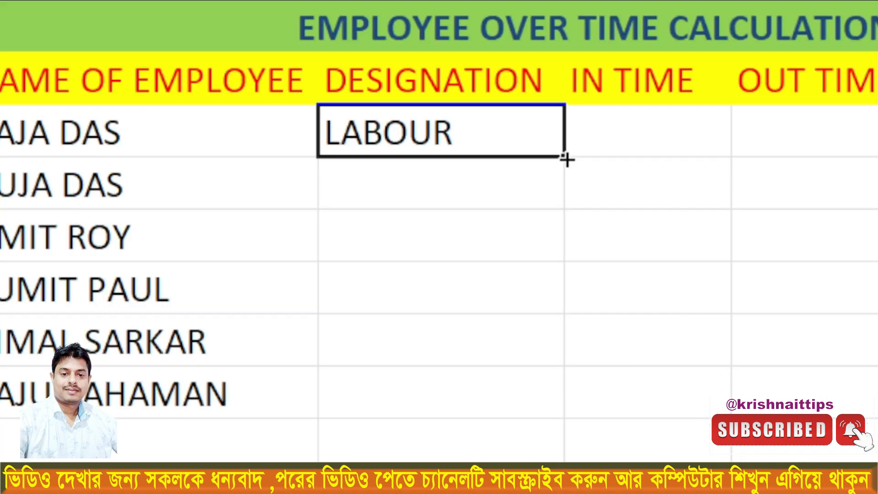
{"action": "left_click_drag", "start_coordinate": [565, 159], "coordinate": [568, 415]}
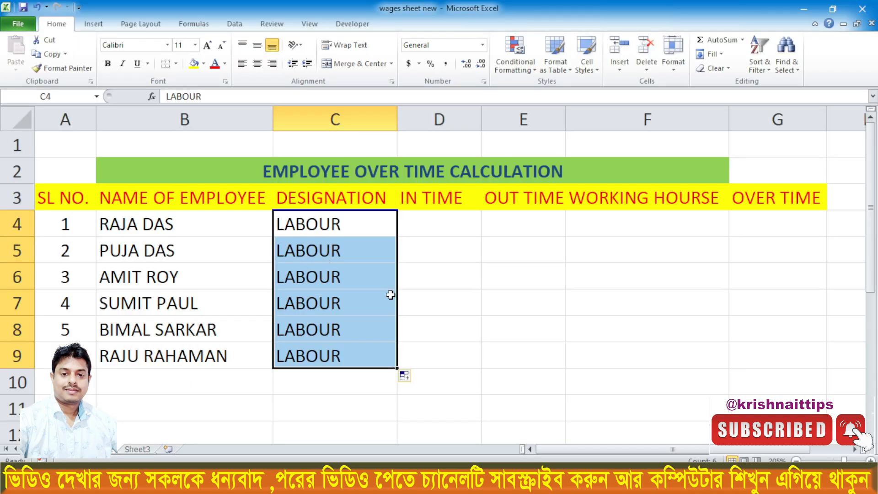
- Enter the in times 10:00 AM in D4 and 8:00 AM in D5
{"action": "left_click", "coordinate": [432, 218]}
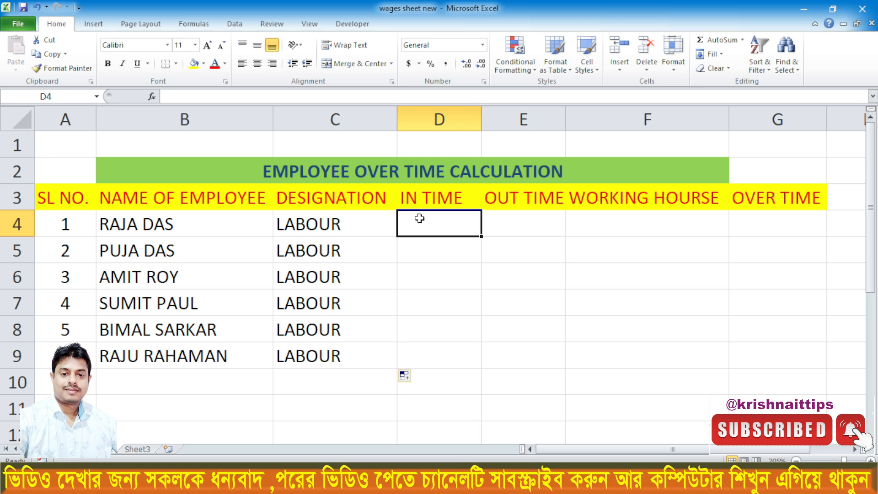
{"action": "type", "text": "10"}
{"action": "type", "text": ":00"}
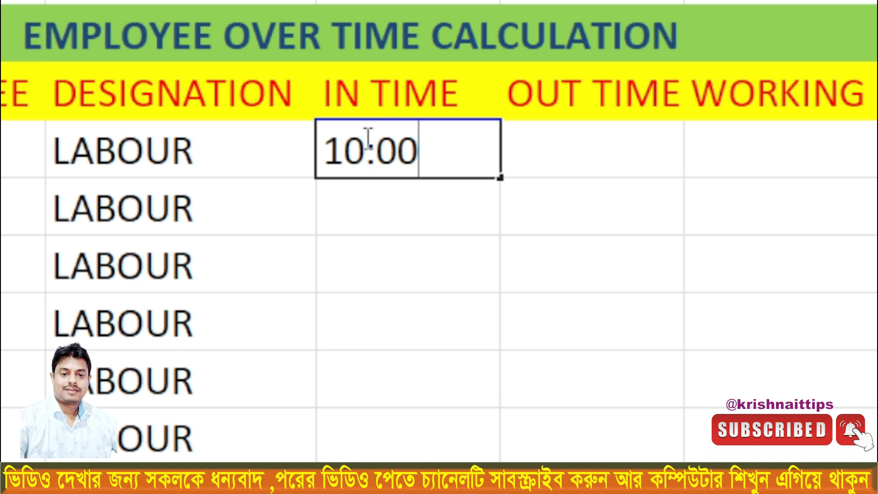
{"action": "type", "text": " A"}
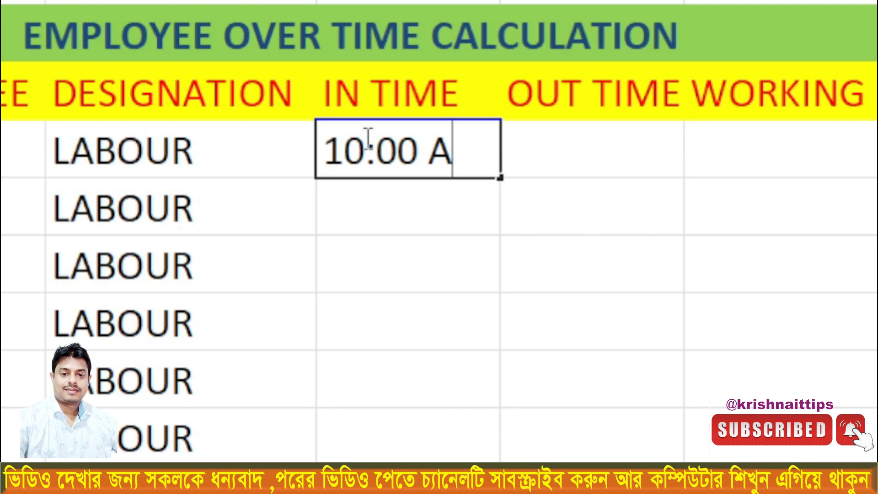
{"action": "type", "text": "M"}
{"action": "key", "text": "Return"}
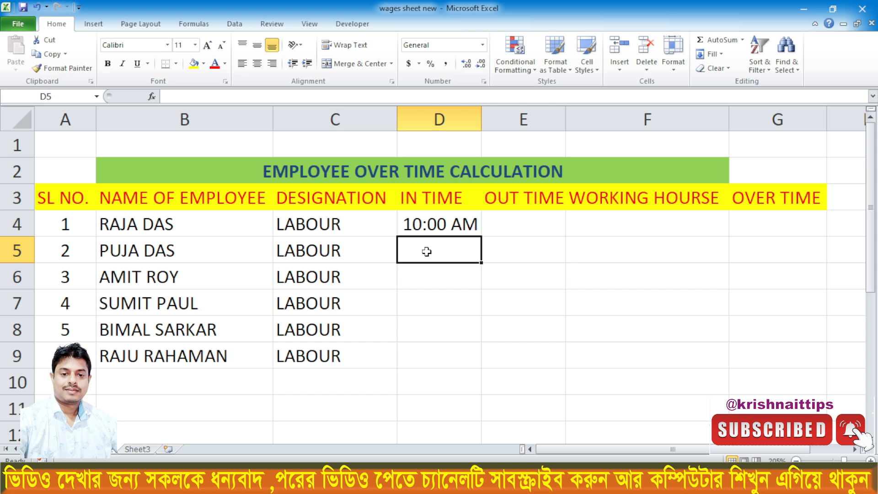
{"action": "type", "text": "8"}
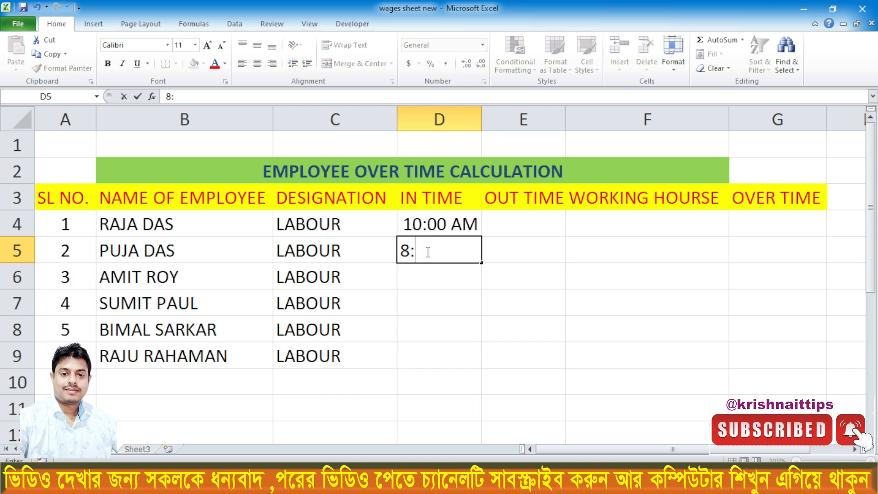
{"action": "type", "text": ":00 AM"}
{"action": "key", "text": "Return"}
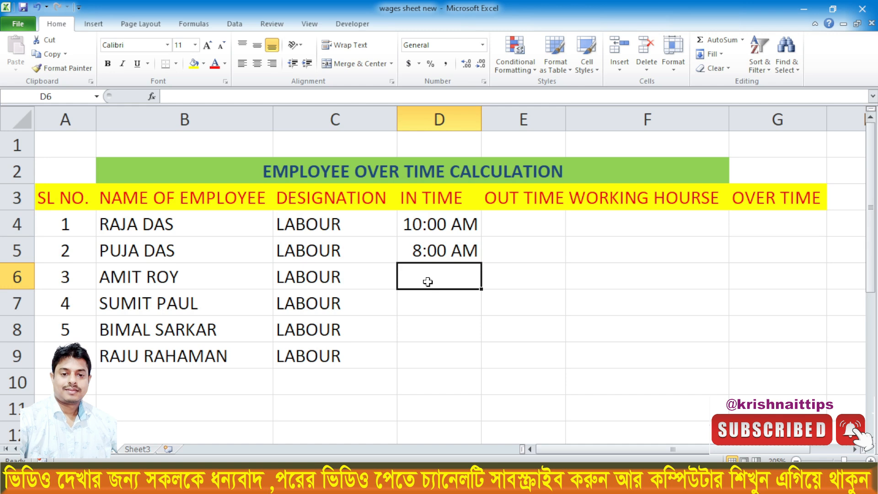
- Enter the in times 9:15 AM in D6 and 11:00 AM in D7
{"action": "type", "text": "9"}
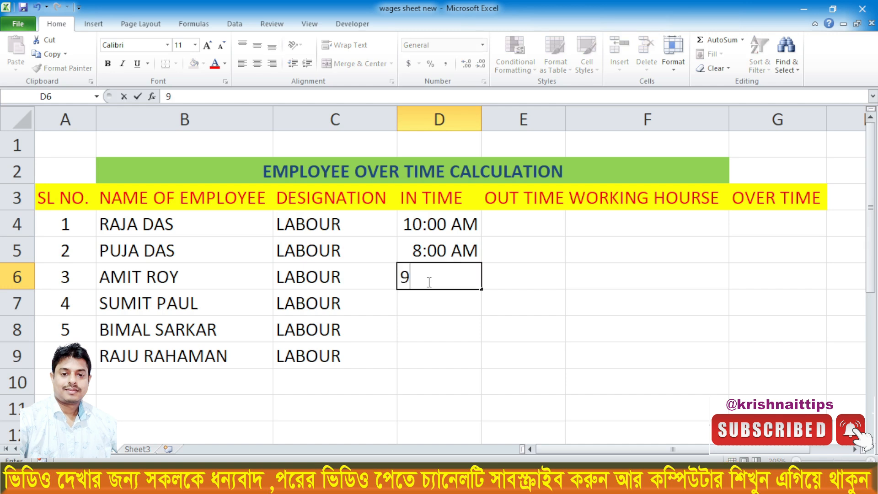
{"action": "type", "text": ":15 A"}
{"action": "key", "text": "Return"}
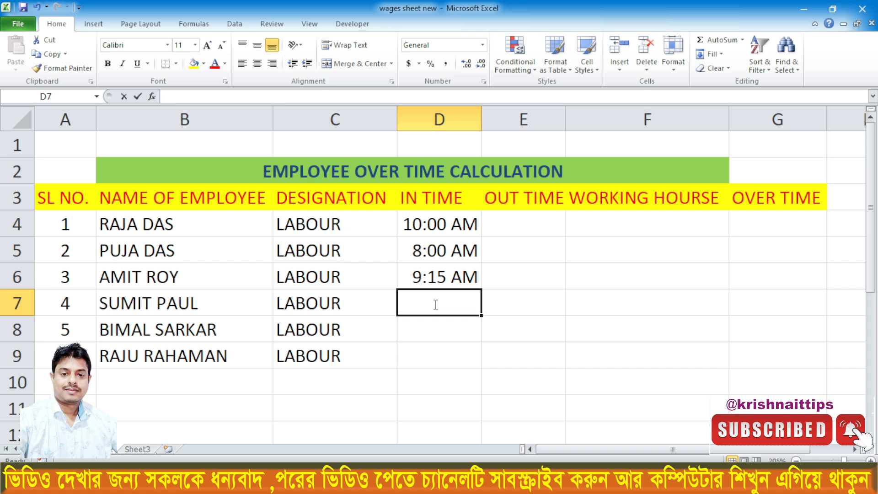
{"action": "type", "text": "11:"}
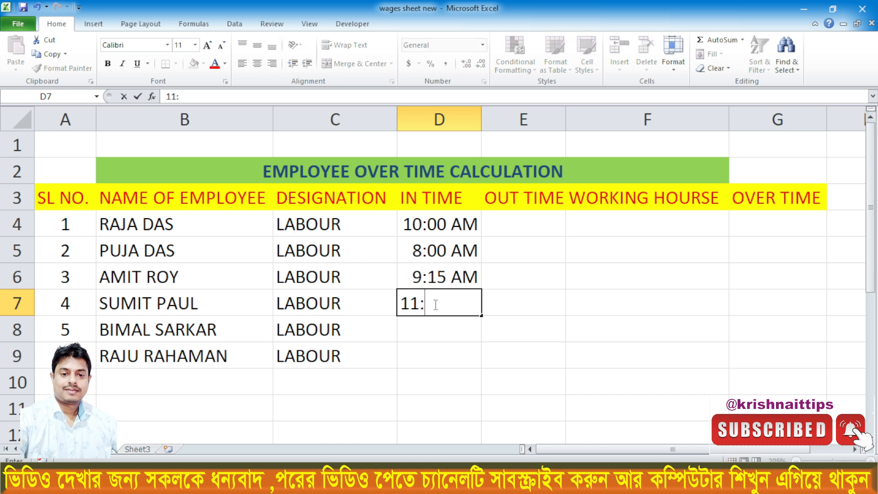
{"action": "type", "text": "00 A"}
{"action": "key", "text": "Return"}
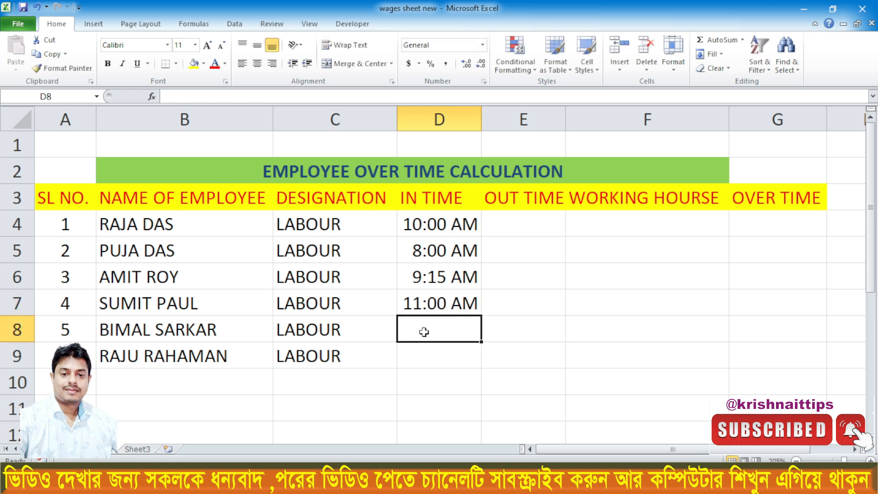
- Enter the in times 8:00 AM in D8 and 8:30 AM in D9
{"action": "type", "text": "8"}
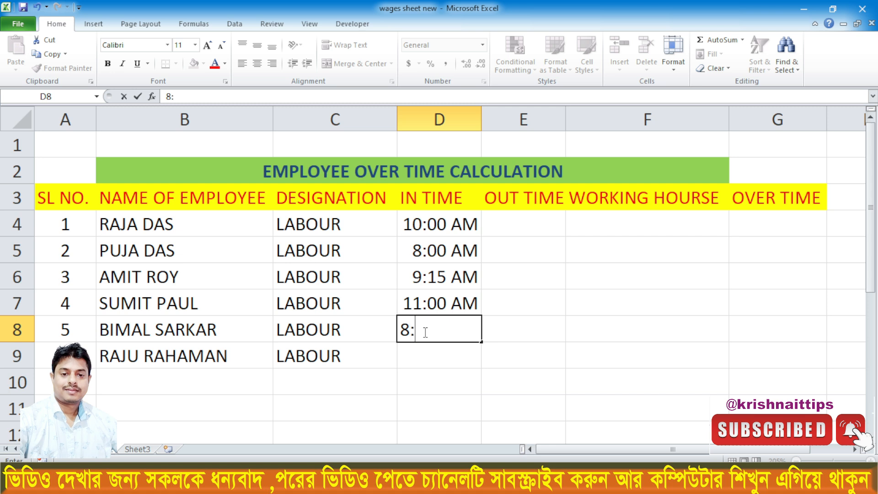
{"action": "type", "text": ":00 AM"}
{"action": "key", "text": "Return"}
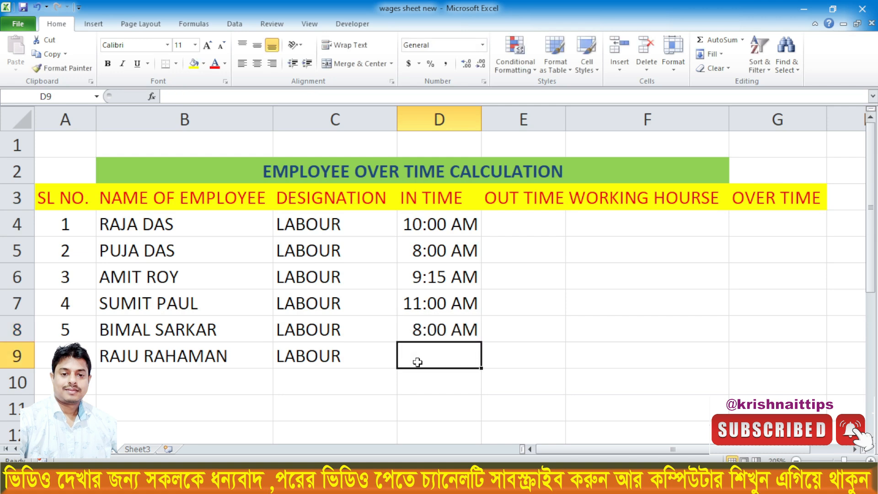
{"action": "type", "text": "8:30 AM"}
{"action": "key", "text": "Return"}
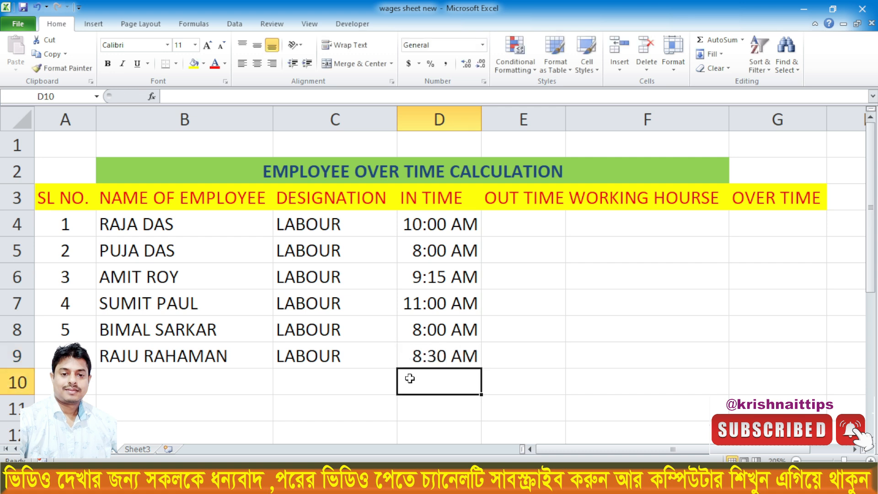
- Enter the out times 8:00 PM in E4 and 9:00 PM in E5
{"action": "left_click", "coordinate": [525, 228]}
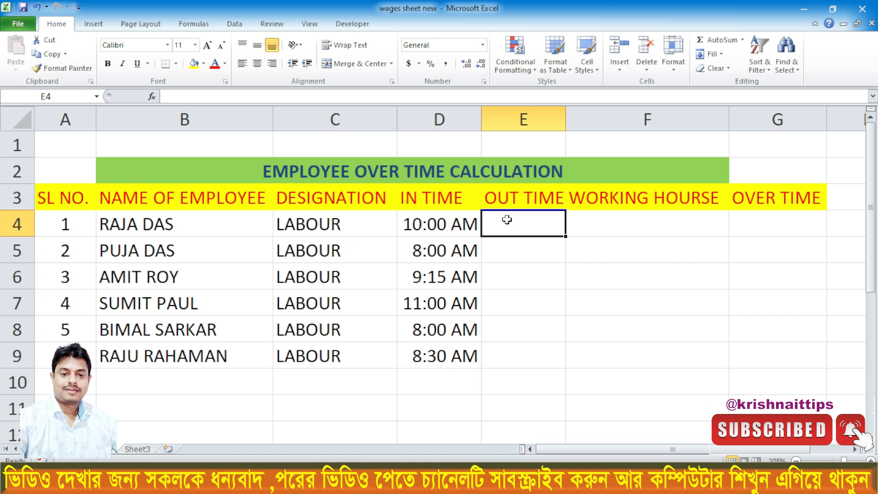
{"action": "type", "text": "8:00"}
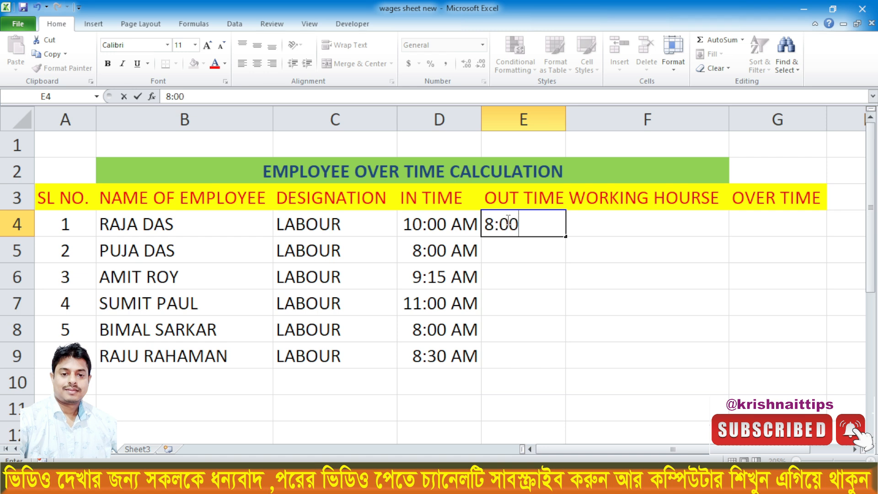
{"action": "type", "text": " P"}
{"action": "key", "text": "Return"}
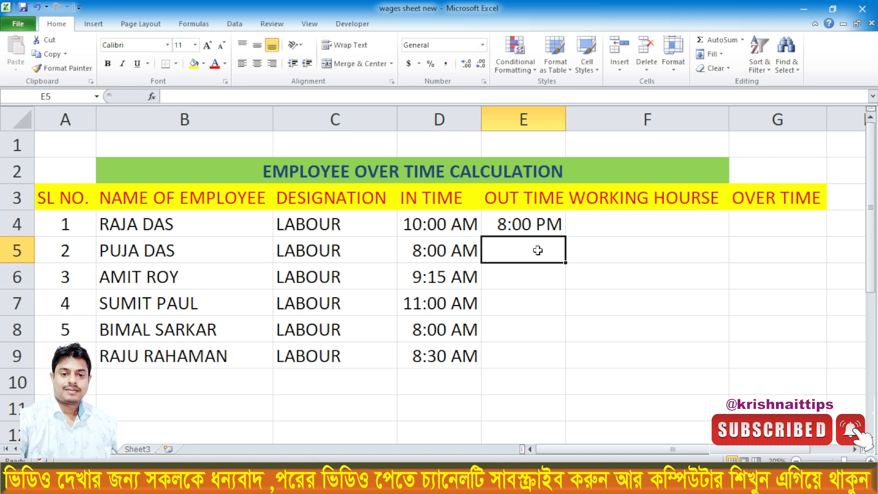
{"action": "type", "text": "9"}
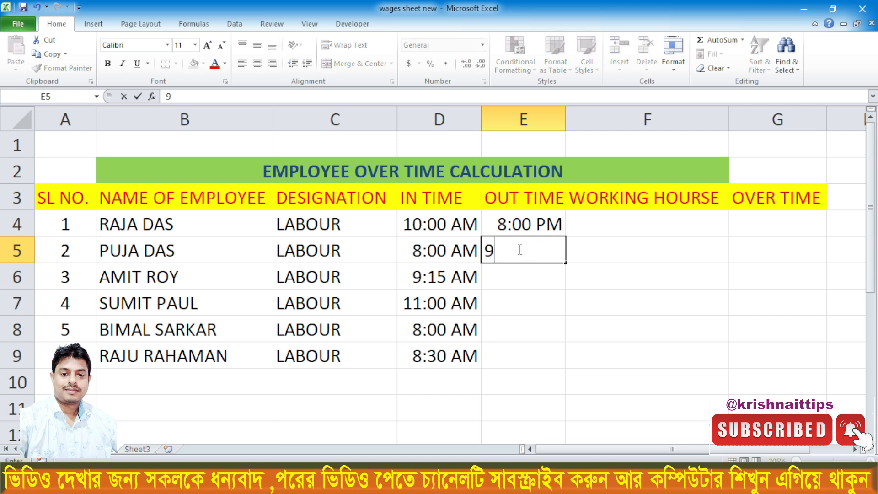
{"action": "type", "text": ":00 P"}
{"action": "key", "text": "Return"}
- Enter the out times 10:30 PM in E6 and 11:00 PM in E7
{"action": "type", "text": "1"}
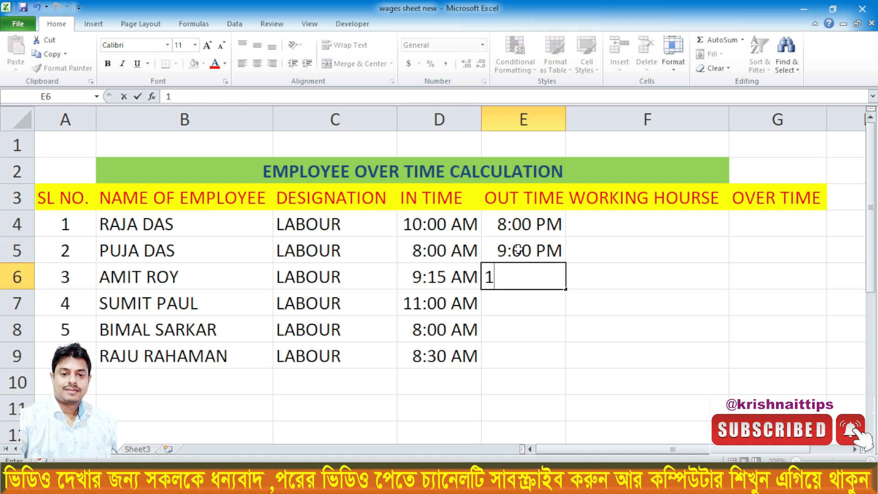
{"action": "type", "text": "0:30"}
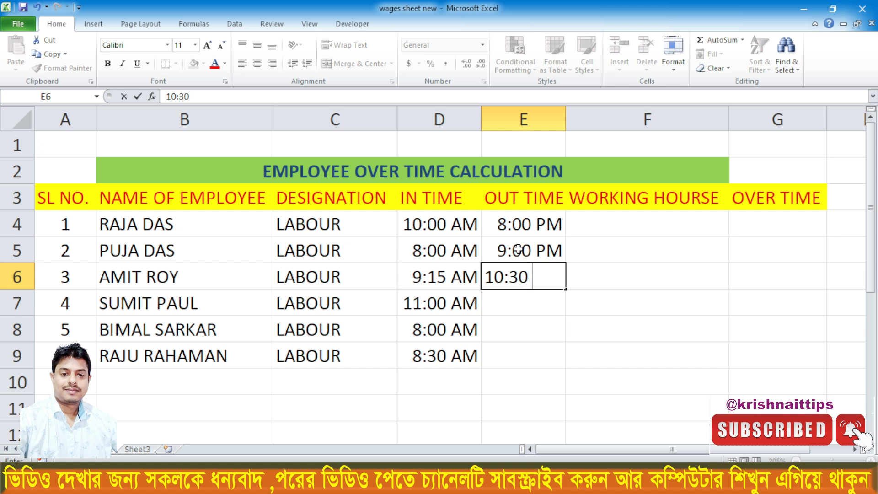
{"action": "type", "text": " P"}
{"action": "key", "text": "Return"}
{"action": "type", "text": "11:00 P"}
{"action": "key", "text": "Return"}
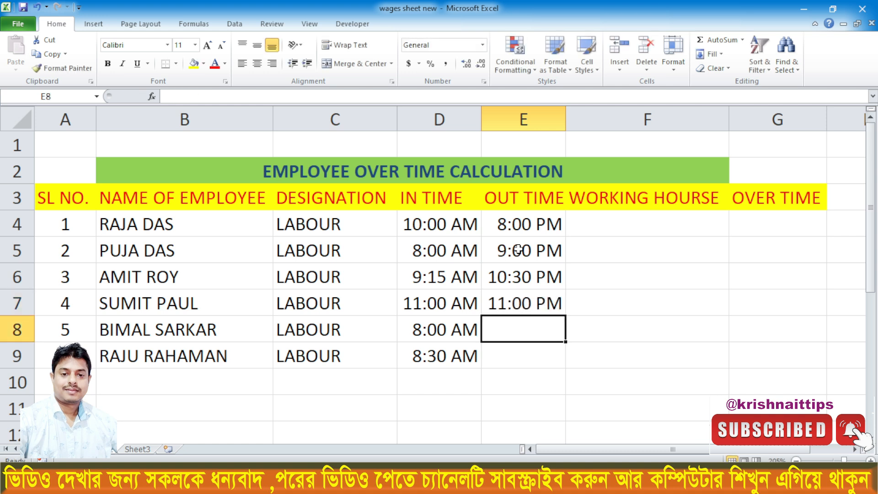
- Enter the out times 12:00 PM in E8 and 10:40 PM in E9
{"action": "type", "text": "12"}
{"action": "type", "text": ":00 P"}
{"action": "key", "text": "Return"}
{"action": "type", "text": "10:40 P"}
{"action": "key", "text": "Return"}
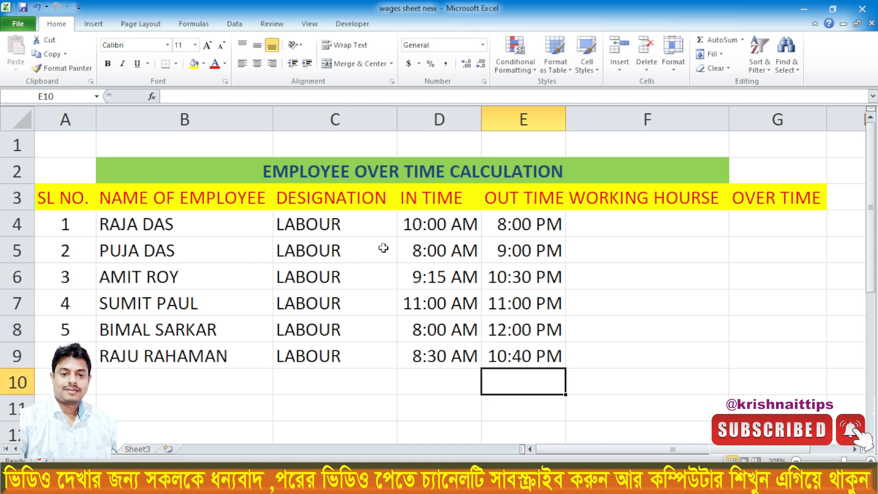
- Add the label BASIC HOURSE in F1 and enter 8:00 beside it in G1
{"action": "left_click", "coordinate": [620, 223]}
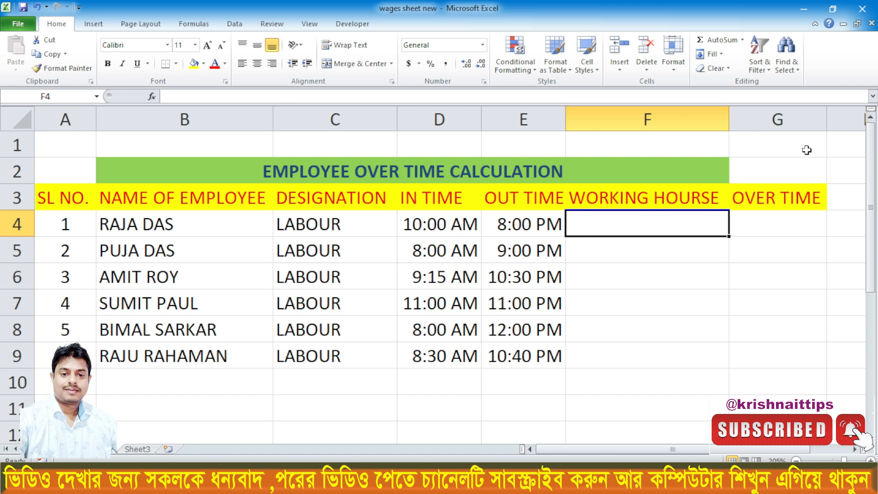
{"action": "left_click", "coordinate": [673, 143]}
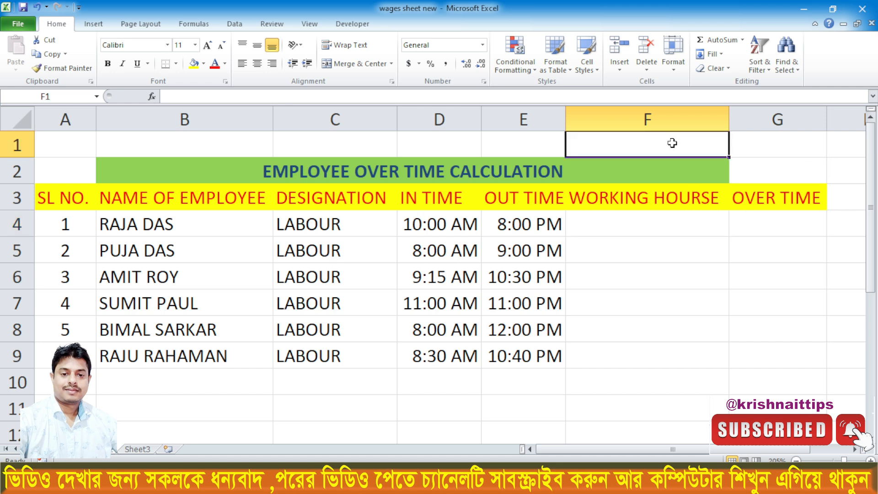
{"action": "type", "text": "B"}
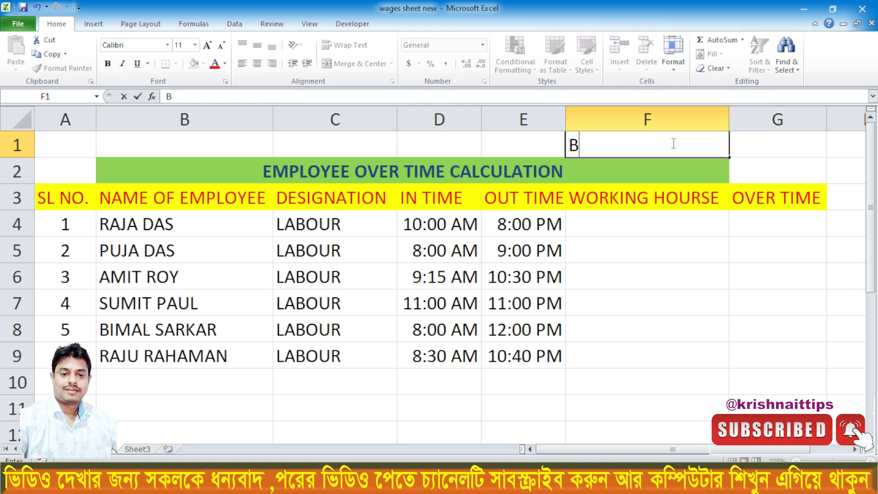
{"action": "type", "text": "ASIC HOURSE"}
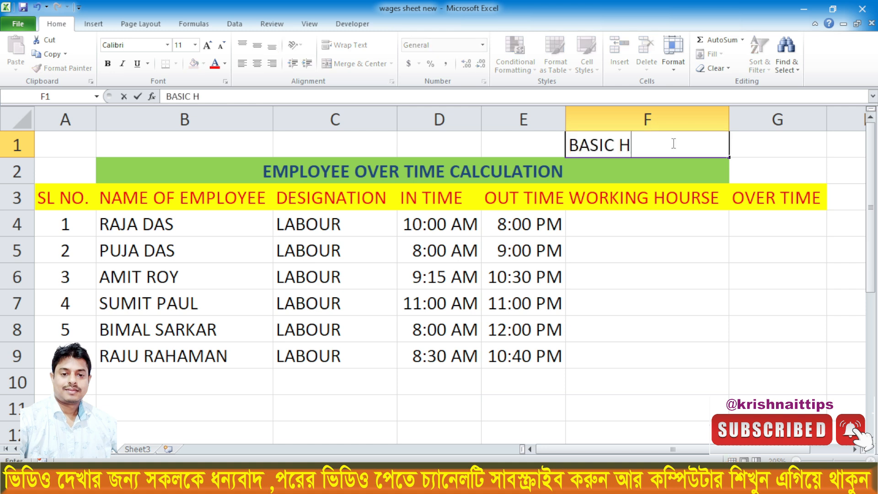
{"action": "left_click", "coordinate": [757, 146]}
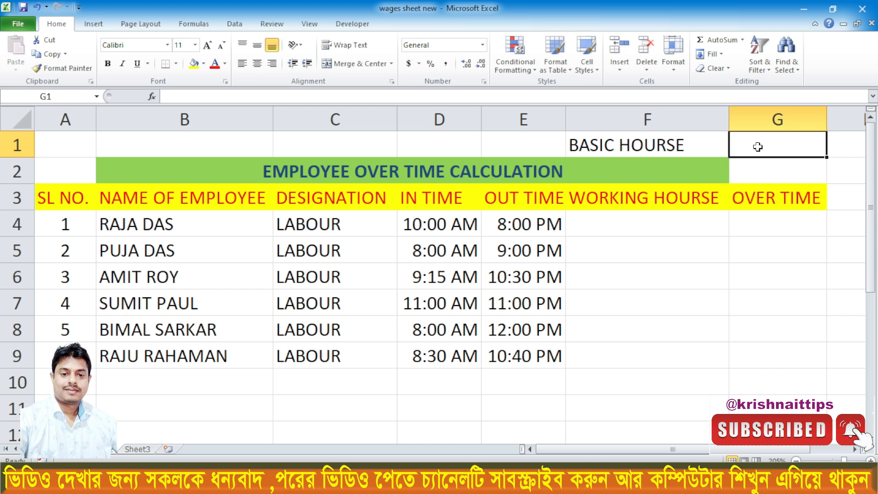
{"action": "type", "text": "8:00"}
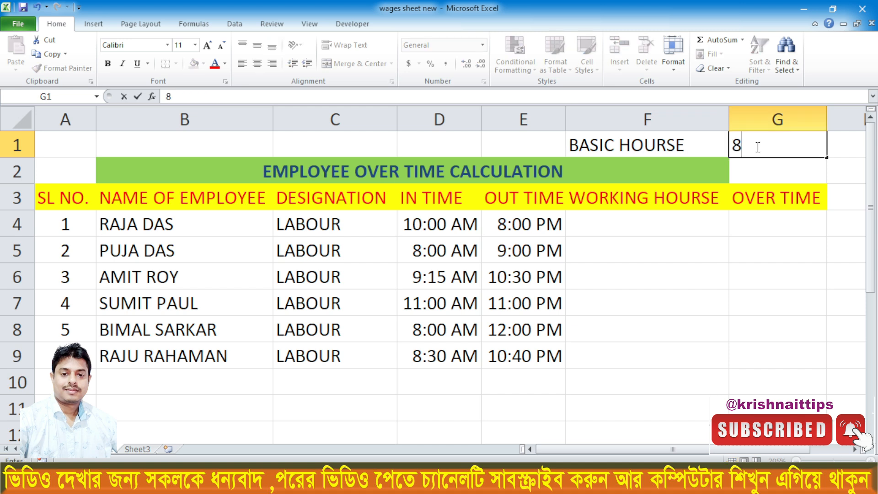
{"action": "key", "text": "Return"}
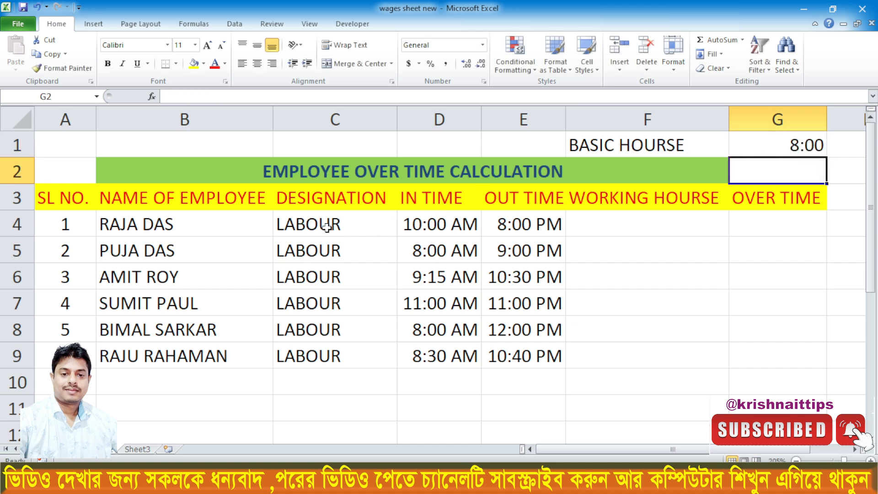
{"action": "left_click", "coordinate": [762, 146]}
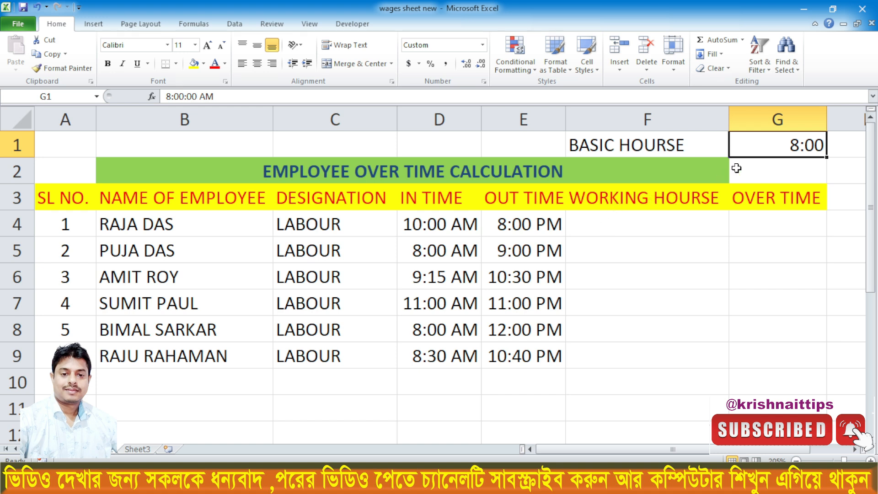
- Calculate the first employee's working hours in F4 with the formula =E4-D4
{"action": "left_click", "coordinate": [637, 233]}
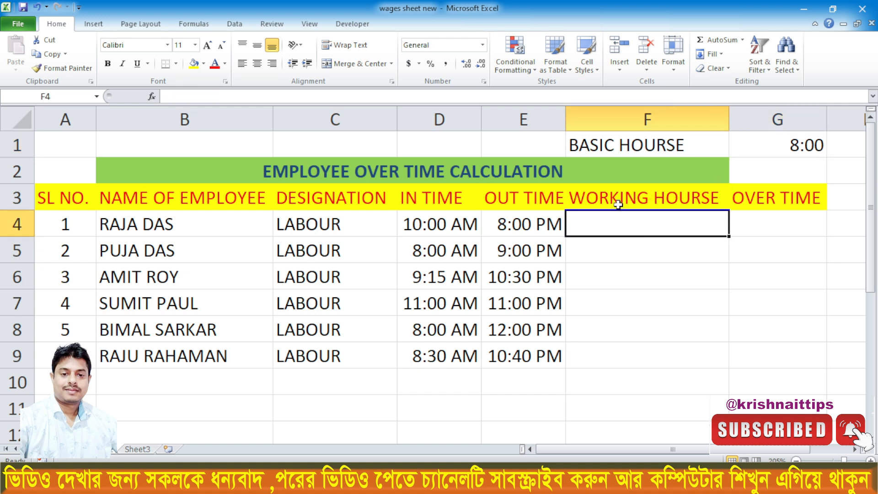
{"action": "type", "text": "="}
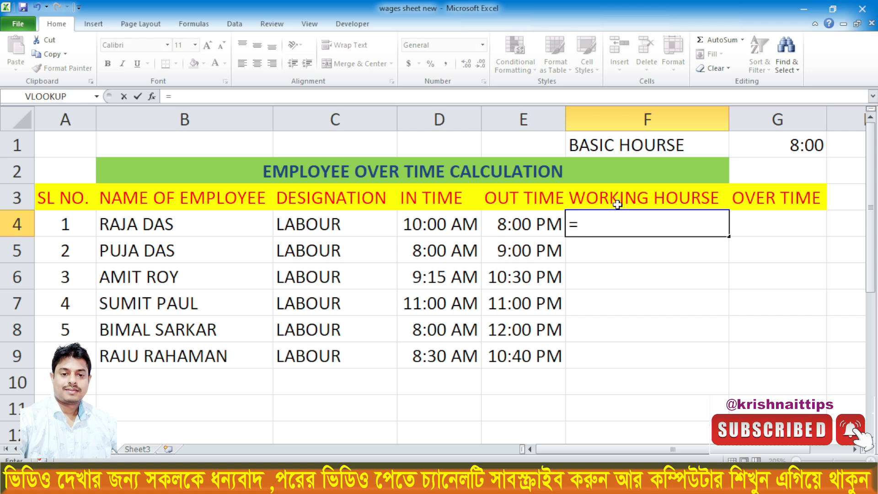
{"action": "left_click", "coordinate": [536, 224]}
{"action": "type", "text": "-"}
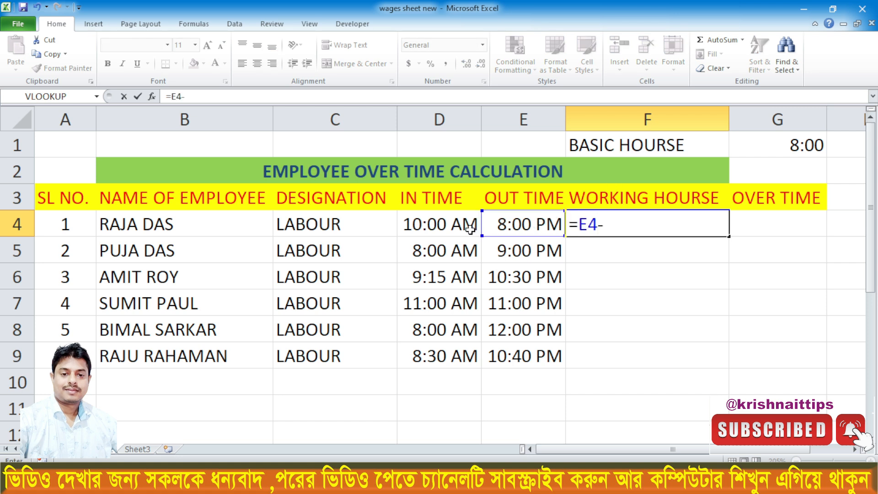
{"action": "left_click", "coordinate": [440, 223]}
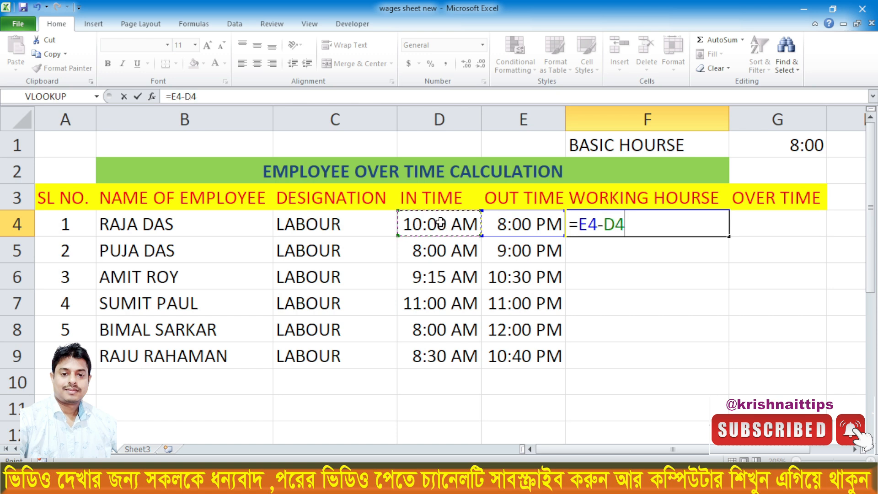
{"action": "key", "text": "Return"}
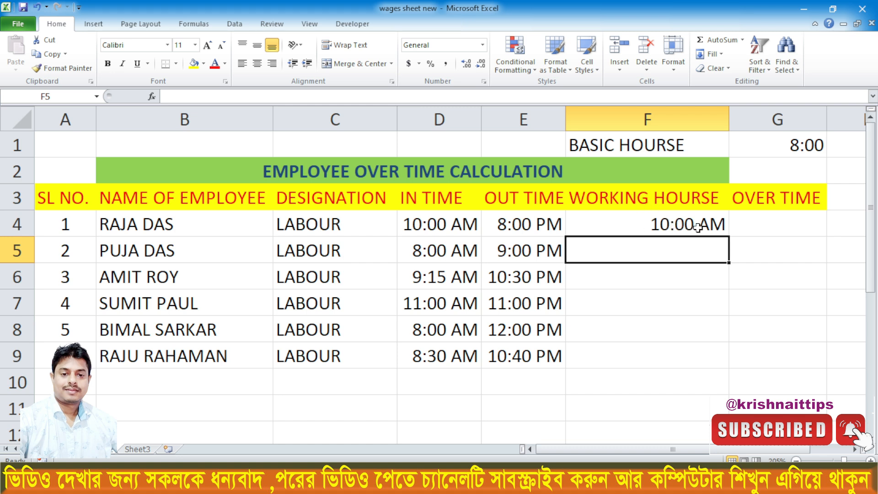
- Apply the custom number format h:mm to F4 and fill its working-hours formula down through F9
{"action": "left_click", "coordinate": [666, 224]}
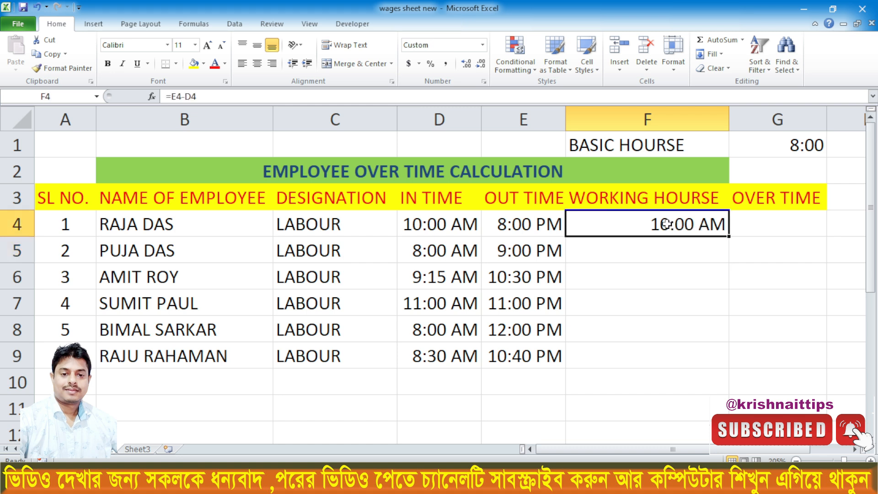
{"action": "left_click", "coordinate": [679, 252]}
{"action": "left_click", "coordinate": [673, 225]}
{"action": "right_click", "coordinate": [636, 224]}
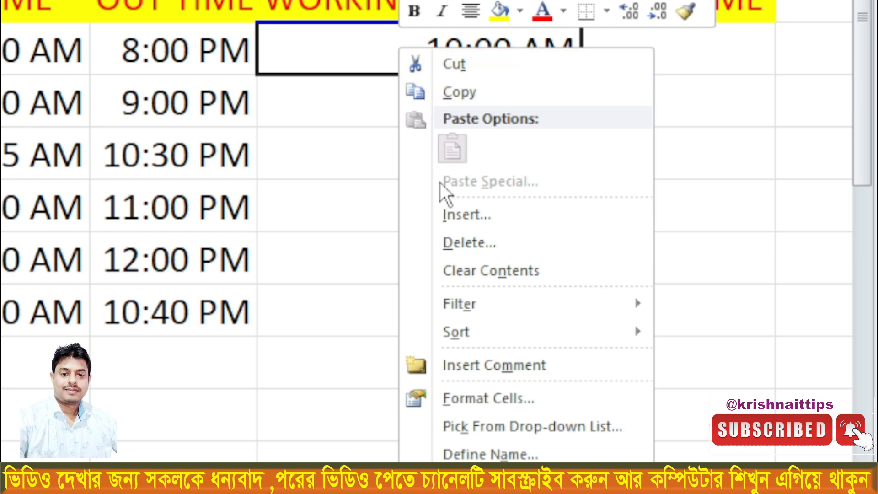
{"action": "left_click", "coordinate": [481, 405]}
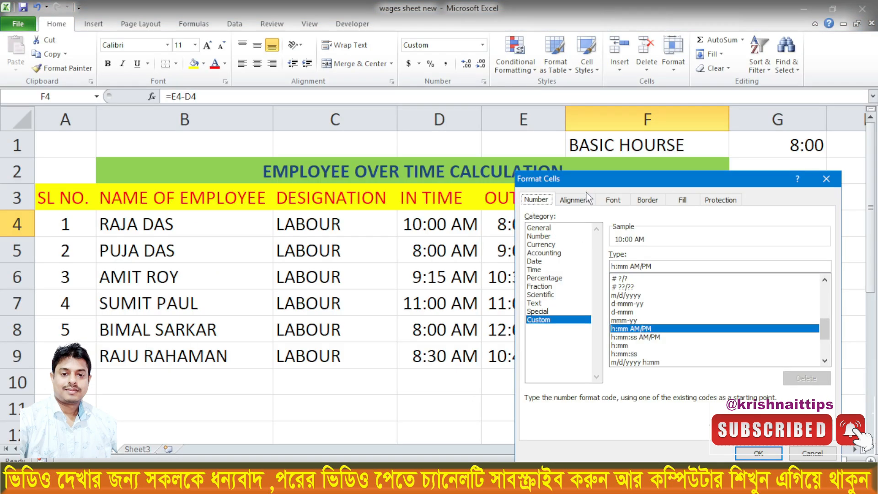
{"action": "left_click_drag", "start_coordinate": [588, 179], "coordinate": [449, 79]}
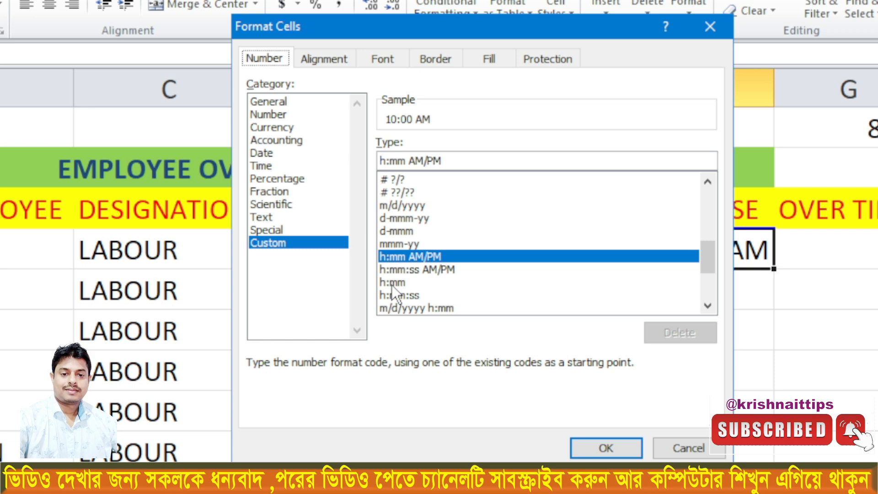
{"action": "left_click", "coordinate": [390, 284]}
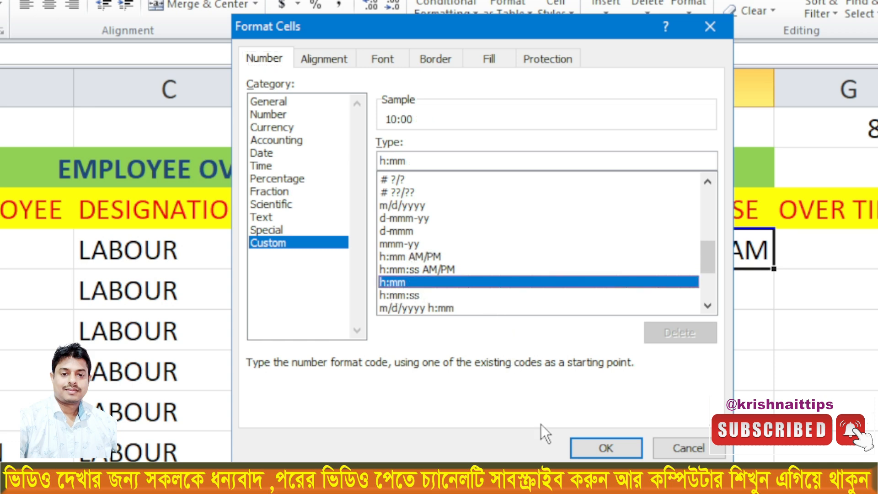
{"action": "left_click", "coordinate": [594, 444]}
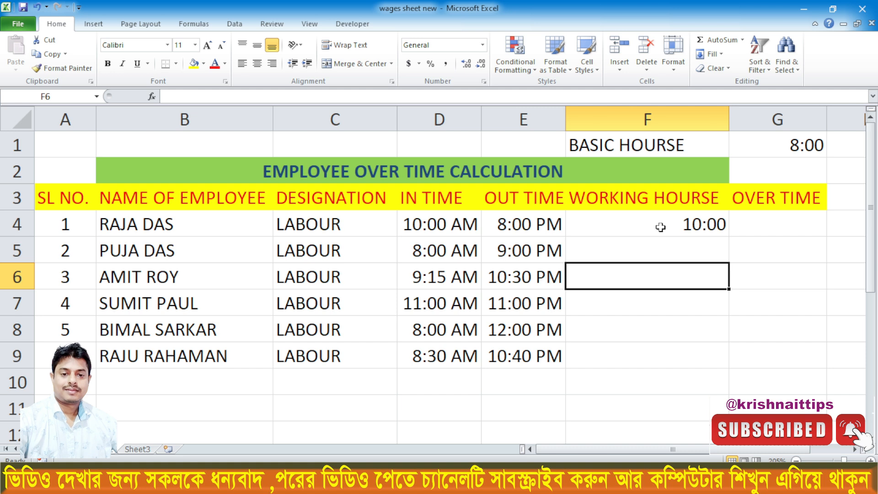
{"action": "left_click", "coordinate": [684, 224]}
{"action": "left_click_drag", "start_coordinate": [732, 238], "coordinate": [726, 361]}
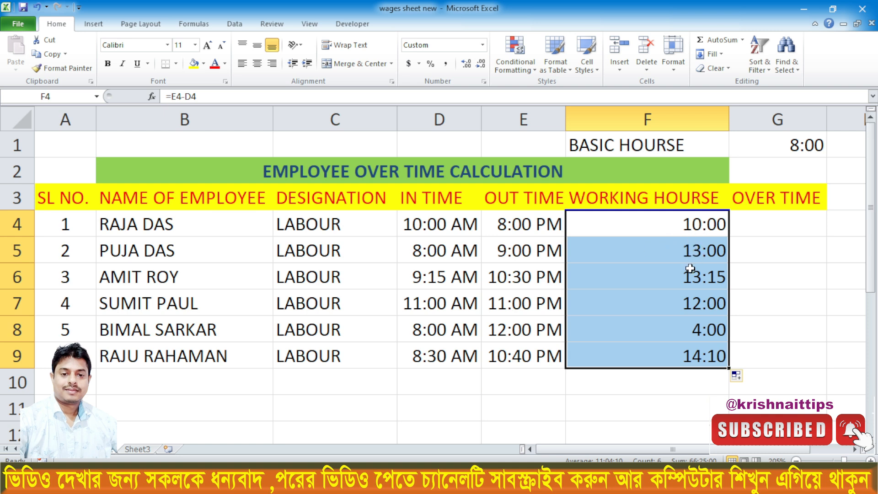
- Check the working hours in F4:F9 against the employees' in and out times, row by row
{"action": "left_click", "coordinate": [402, 224]}
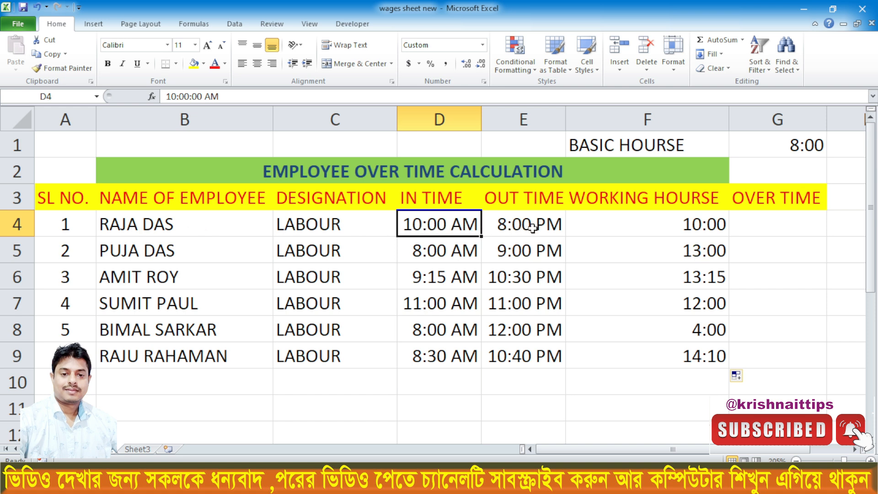
{"action": "left_click", "coordinate": [683, 224]}
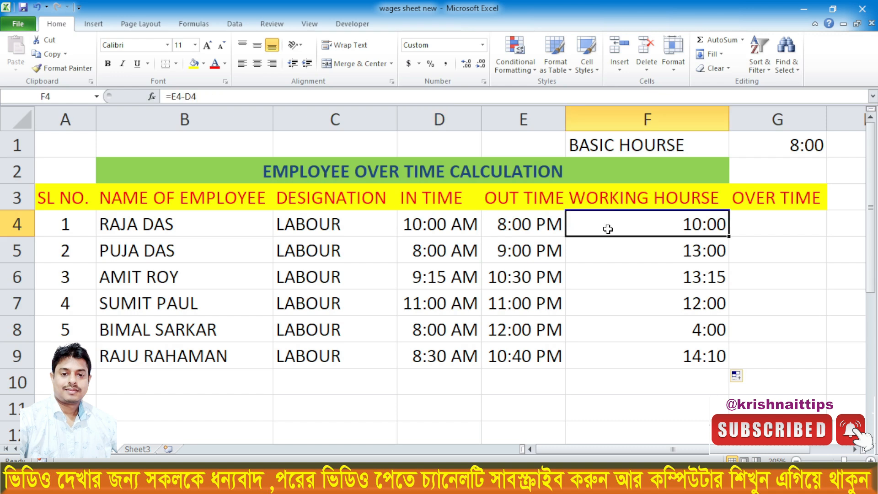
{"action": "left_click", "coordinate": [417, 251]}
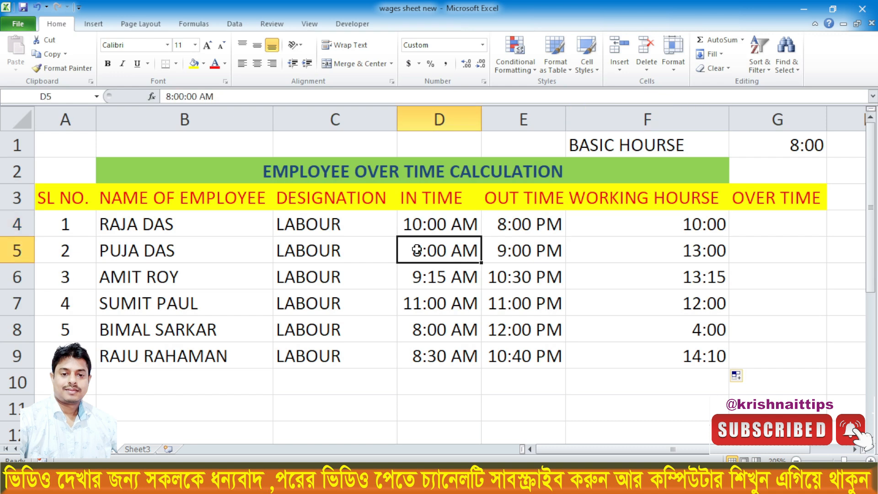
{"action": "left_click", "coordinate": [530, 252]}
{"action": "left_click", "coordinate": [673, 252]}
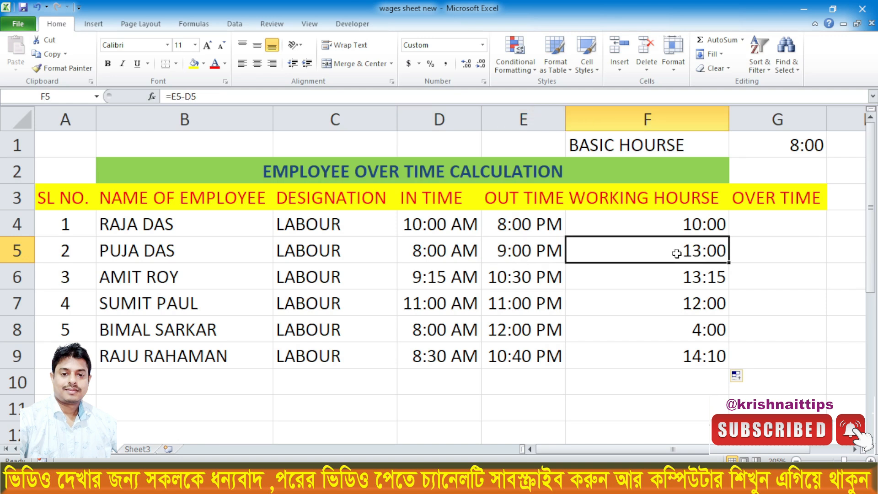
{"action": "left_click", "coordinate": [413, 280]}
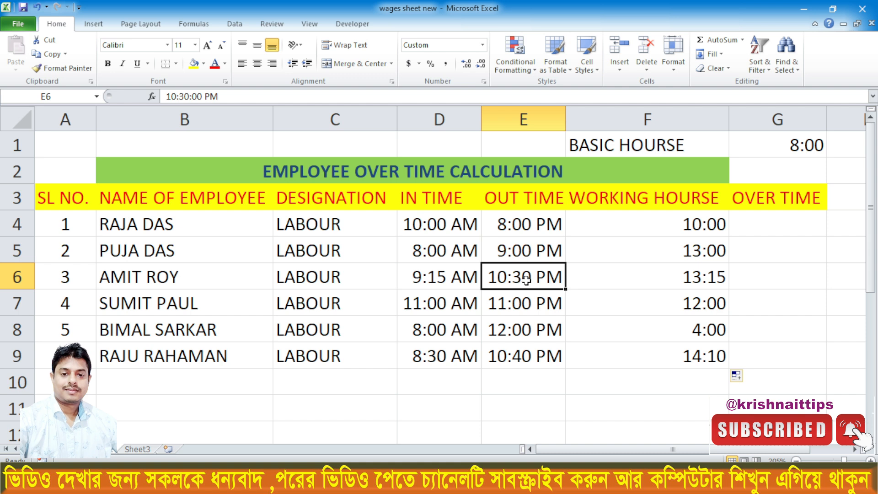
{"action": "left_click", "coordinate": [658, 277]}
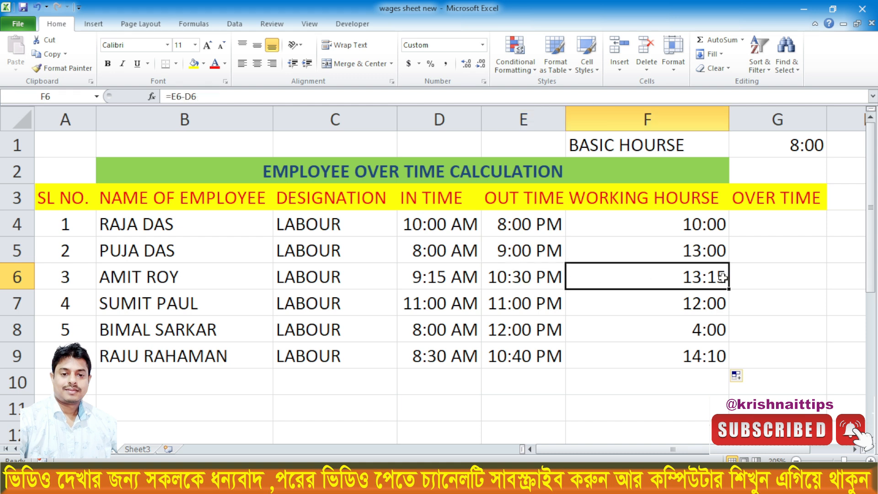
{"action": "left_click", "coordinate": [427, 303]}
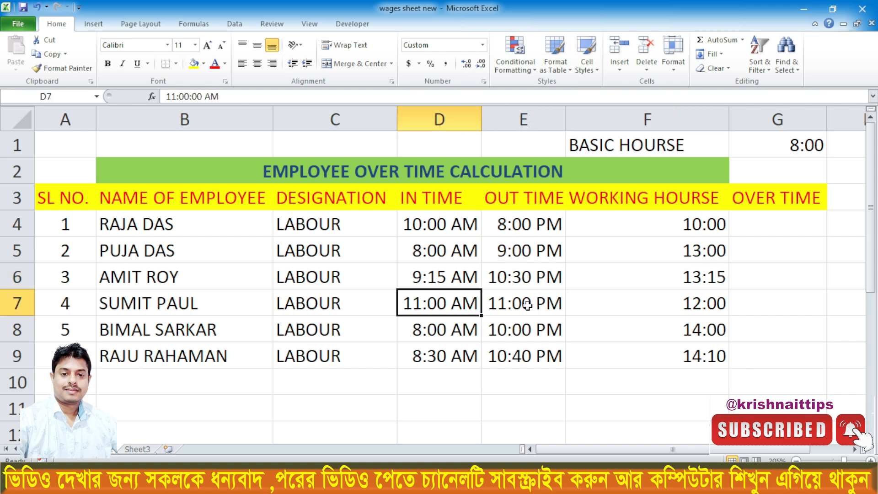
{"action": "left_click", "coordinate": [677, 304]}
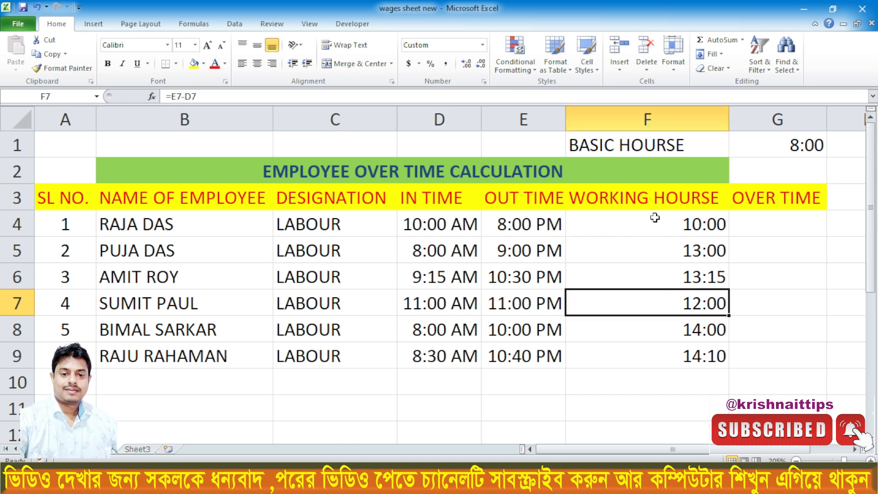
{"action": "left_click_drag", "start_coordinate": [674, 221], "coordinate": [690, 352]}
- Calculate the first employee's overtime in G4 with the formula =F4-$G$1 and fill it down through G9
{"action": "left_click", "coordinate": [767, 216]}
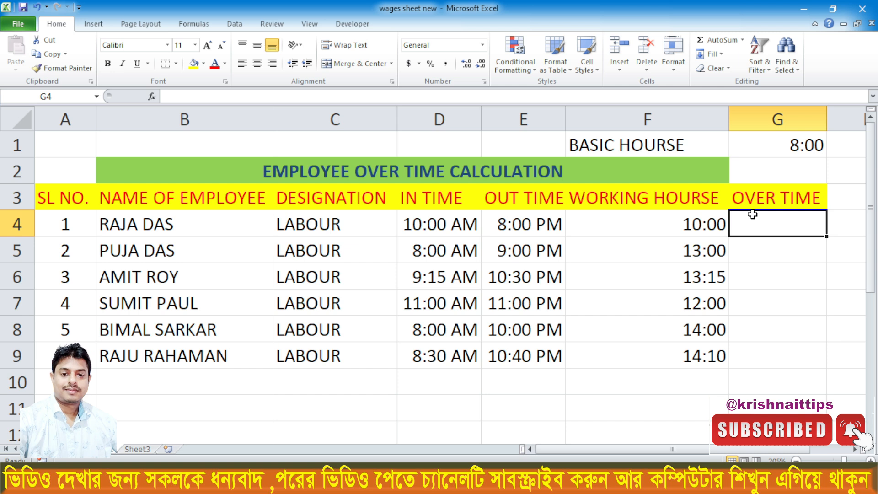
{"action": "type", "text": "="}
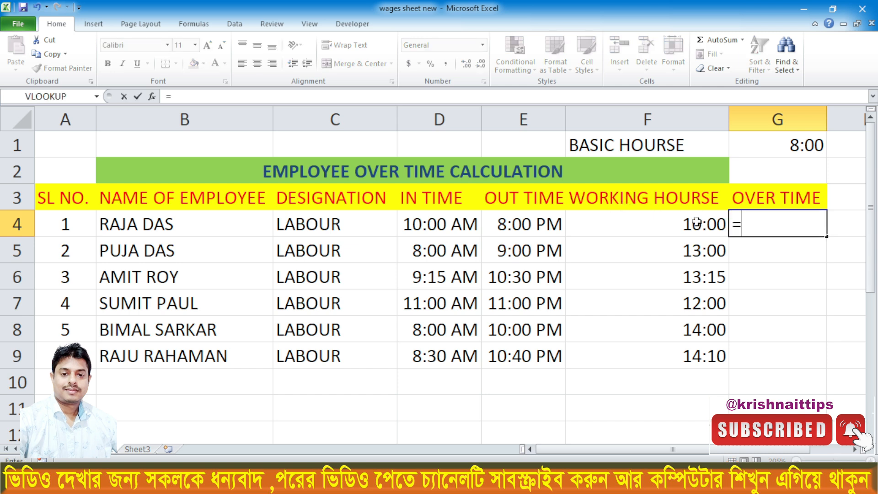
{"action": "left_click", "coordinate": [683, 222]}
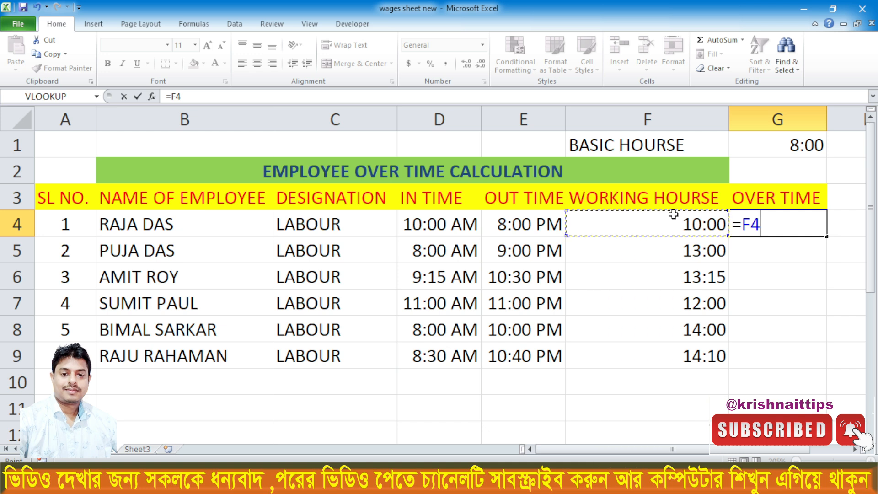
{"action": "type", "text": "-"}
{"action": "left_click", "coordinate": [784, 144]}
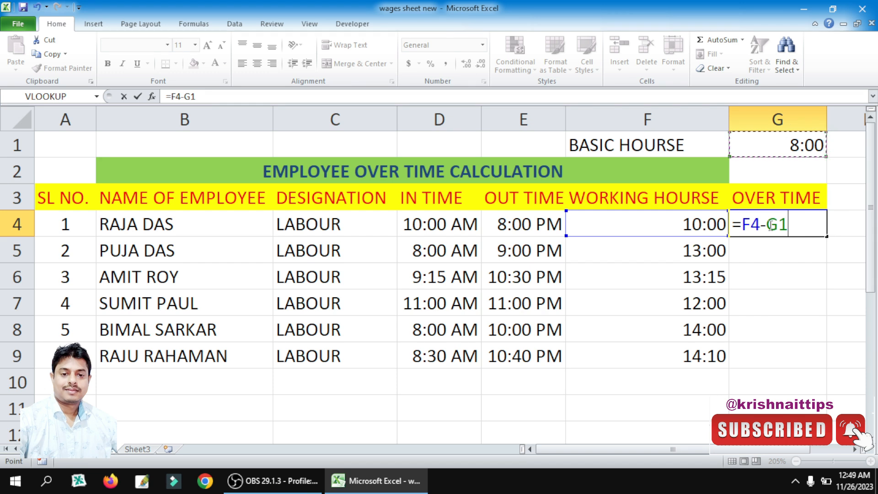
{"action": "key", "text": "F4"}
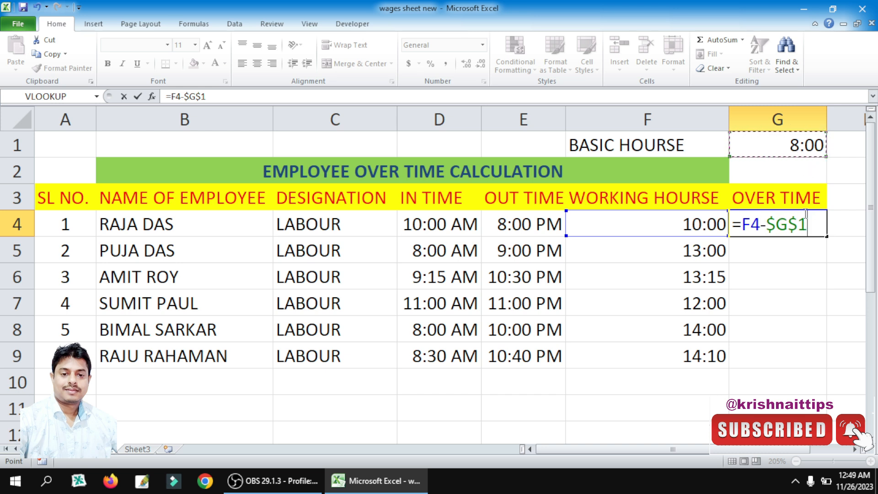
{"action": "key", "text": "Return"}
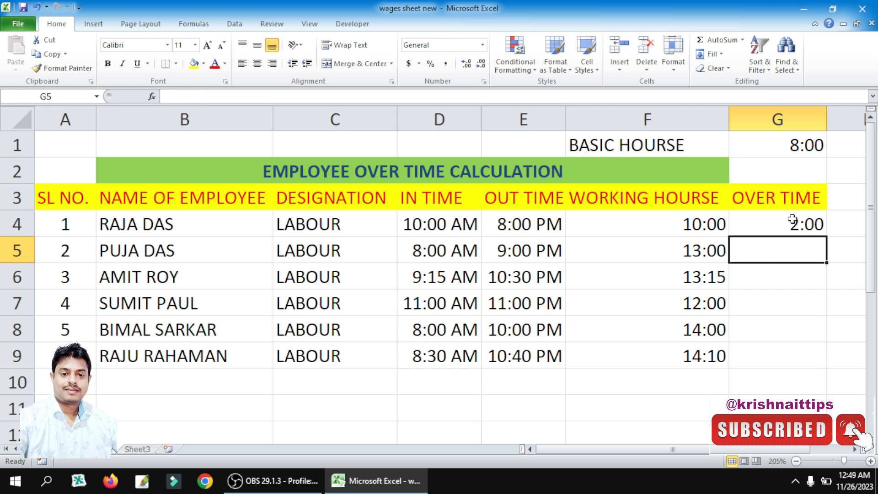
{"action": "left_click", "coordinate": [789, 224]}
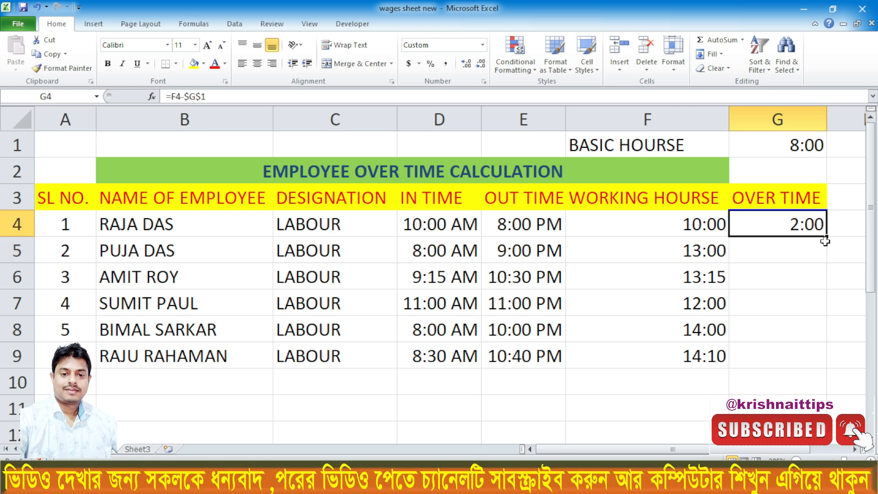
{"action": "left_click_drag", "start_coordinate": [827, 237], "coordinate": [815, 361]}
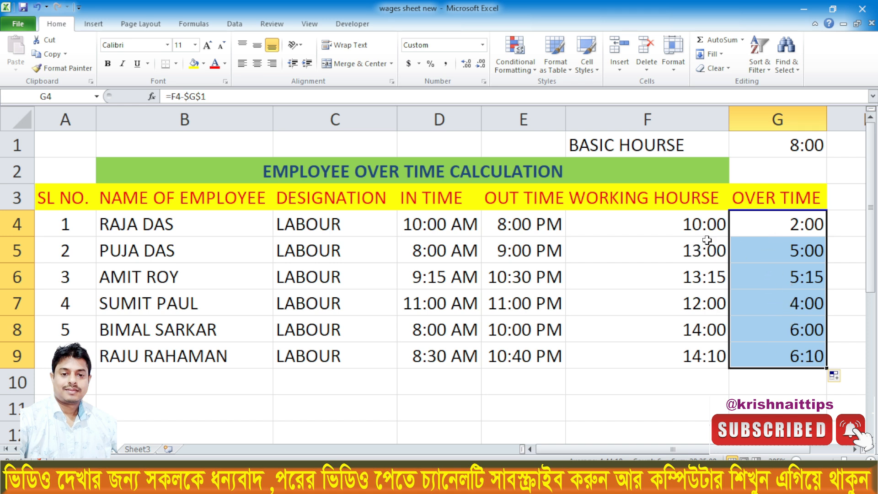
- Review each employee's overtime result and formula in G4:G9 against the names in column B
{"action": "left_click", "coordinate": [777, 250]}
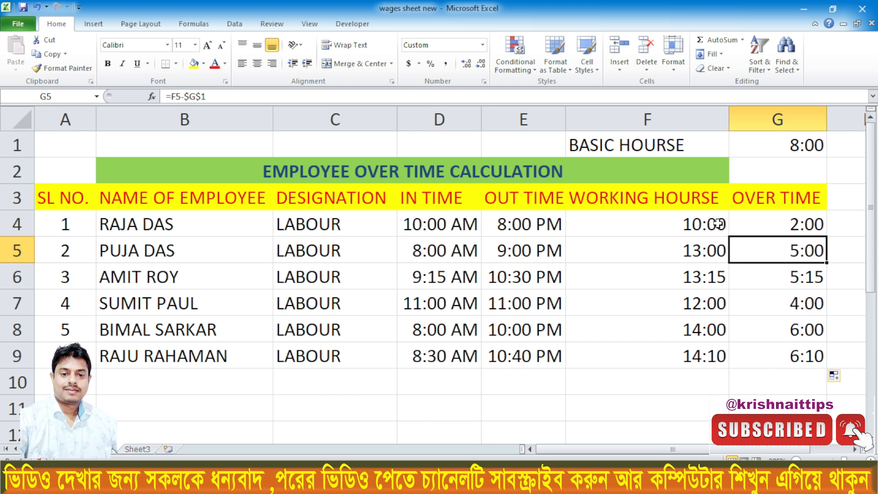
{"action": "left_click", "coordinate": [768, 225]}
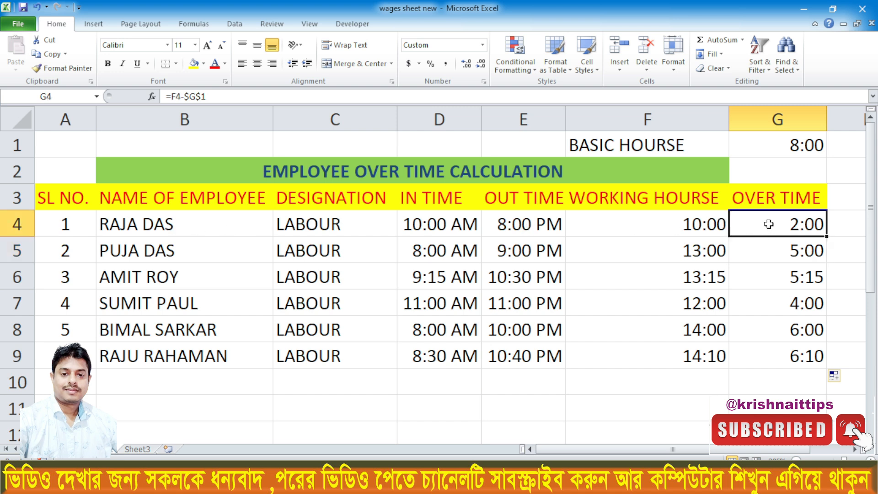
{"action": "left_click", "coordinate": [136, 269]}
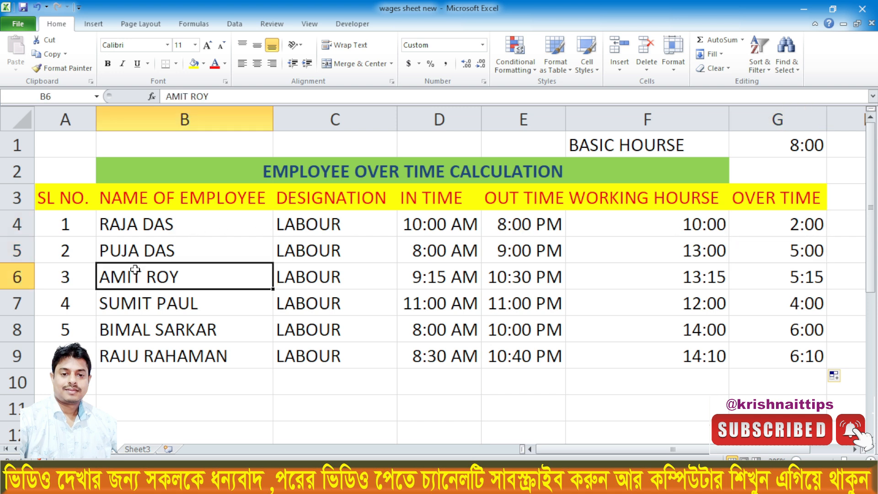
{"action": "left_click", "coordinate": [794, 277]}
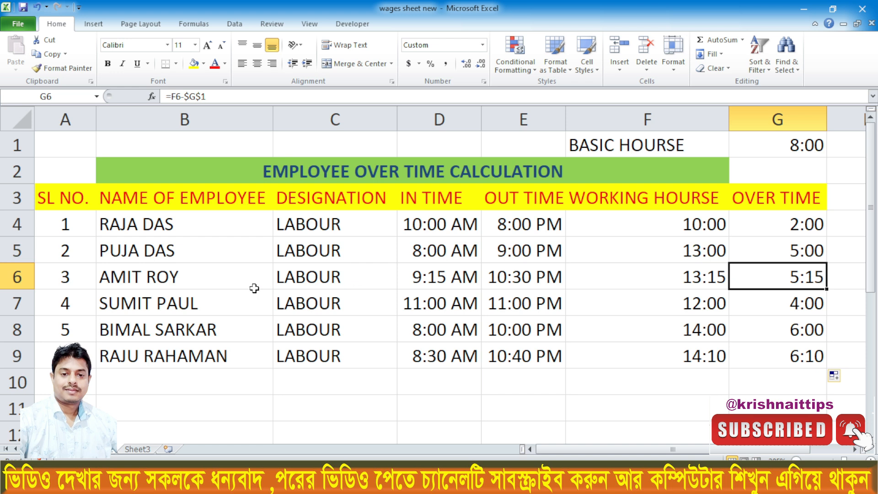
{"action": "left_click", "coordinate": [186, 305]}
{"action": "left_click", "coordinate": [775, 304]}
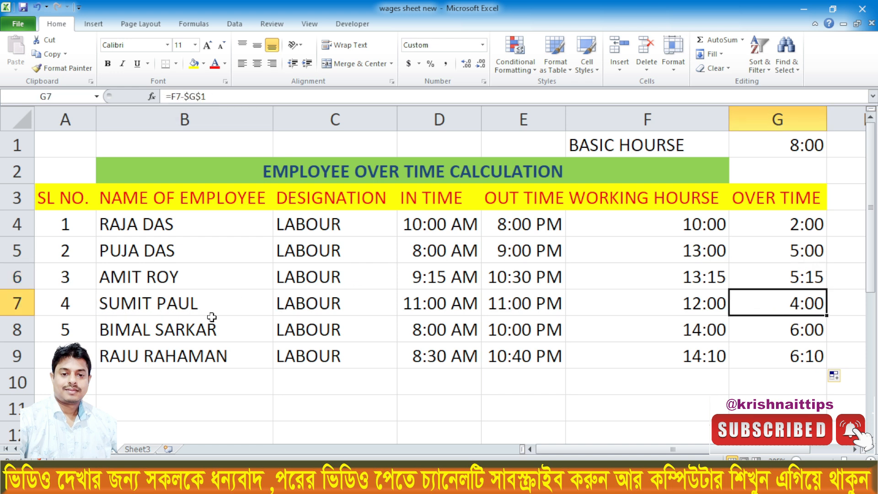
{"action": "left_click", "coordinate": [133, 329]}
{"action": "left_click", "coordinate": [791, 327]}
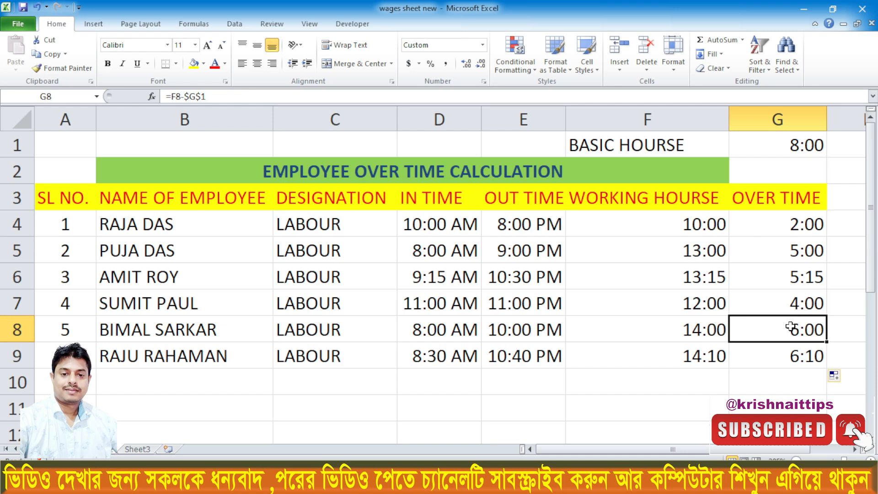
{"action": "left_click", "coordinate": [136, 352]}
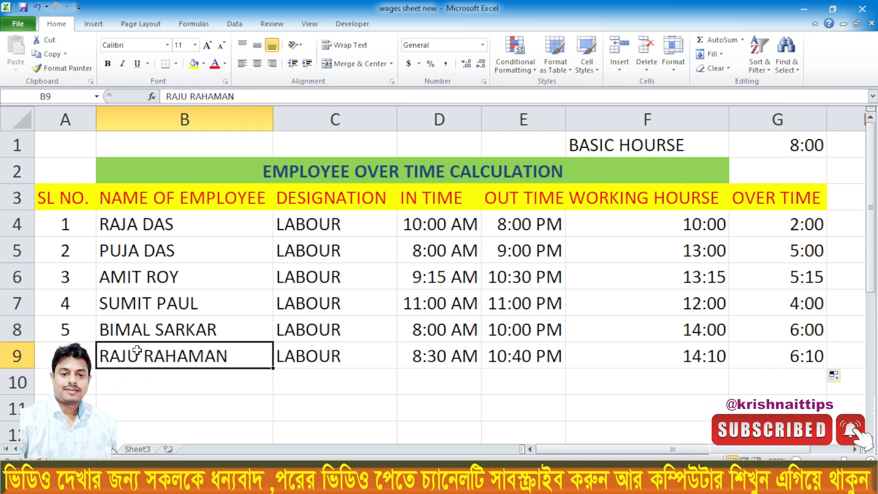
{"action": "left_click", "coordinate": [786, 361]}
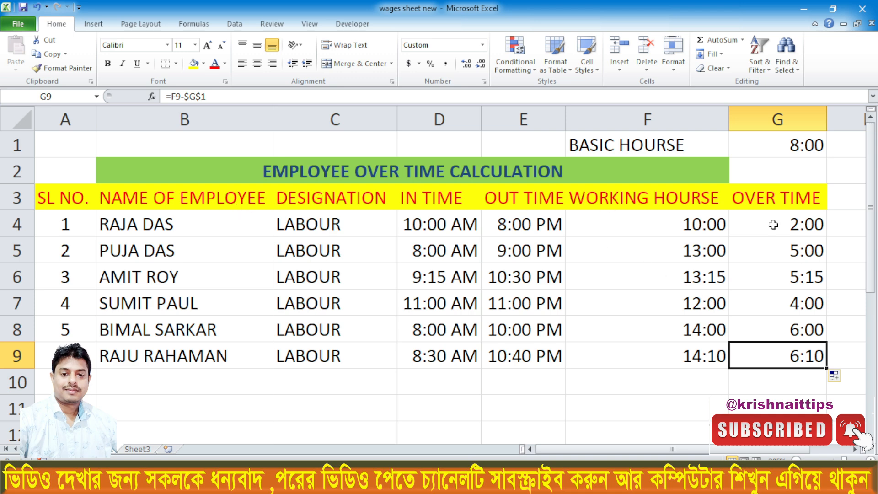
{"action": "left_click", "coordinate": [771, 387]}
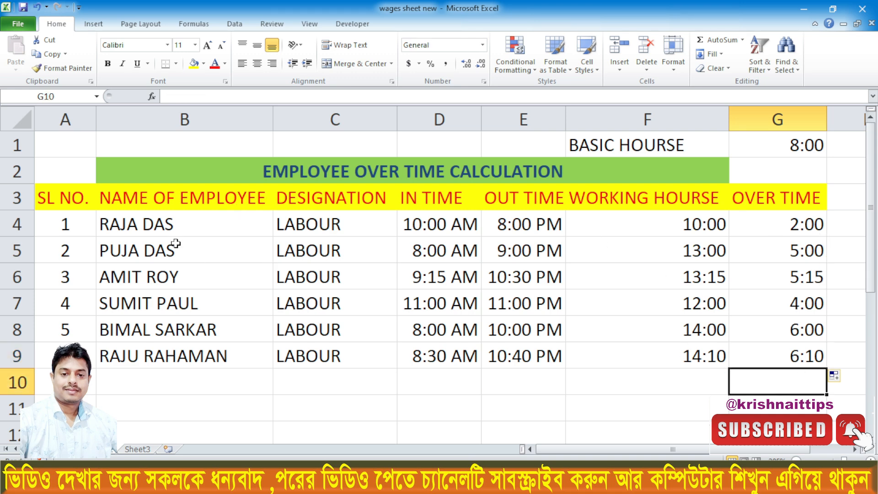
- Center the contents of the table range A3:G9 horizontally and apply all borders to its cells
{"action": "left_click_drag", "start_coordinate": [61, 197], "coordinate": [792, 354]}
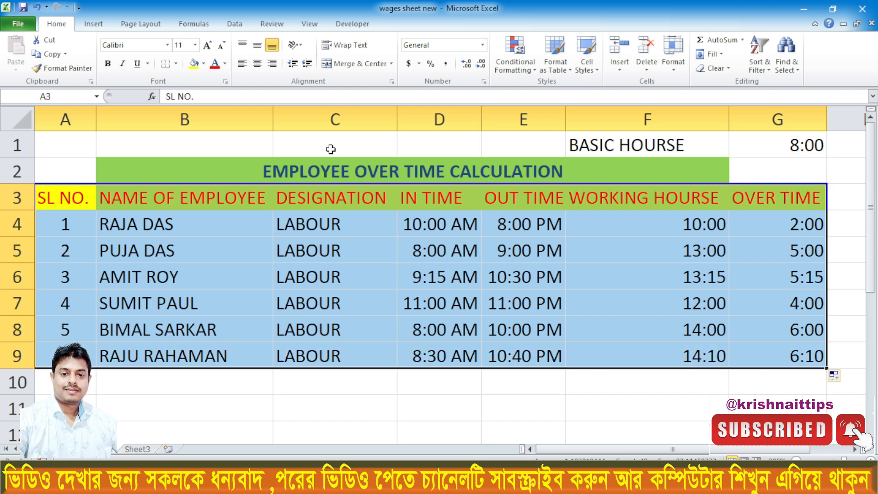
{"action": "left_click", "coordinate": [257, 64]}
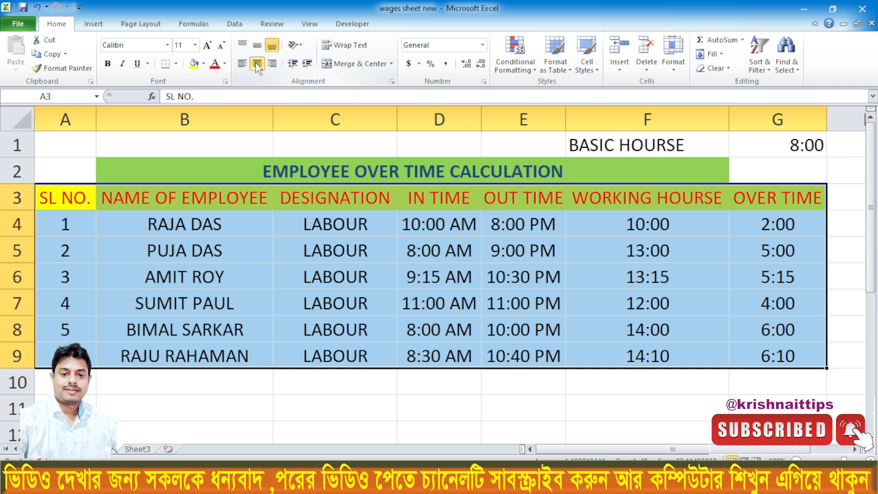
{"action": "left_click", "coordinate": [174, 65]}
{"action": "left_click", "coordinate": [186, 164]}
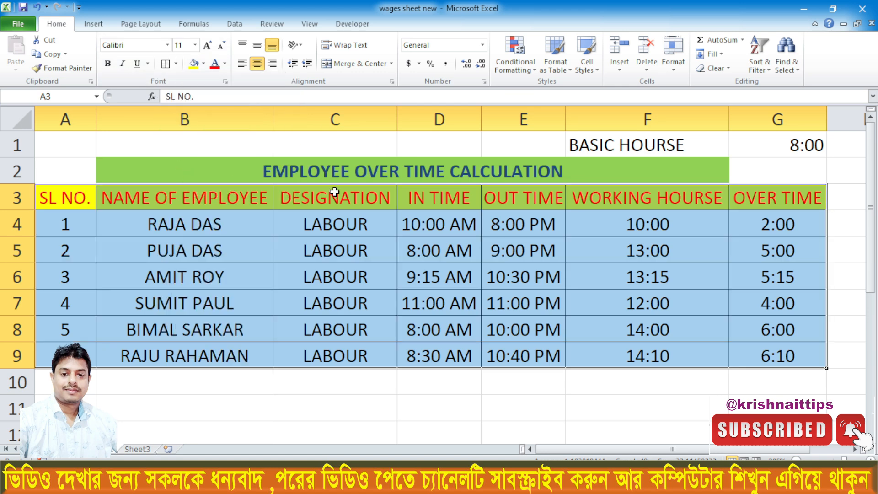
{"action": "left_click", "coordinate": [435, 250]}
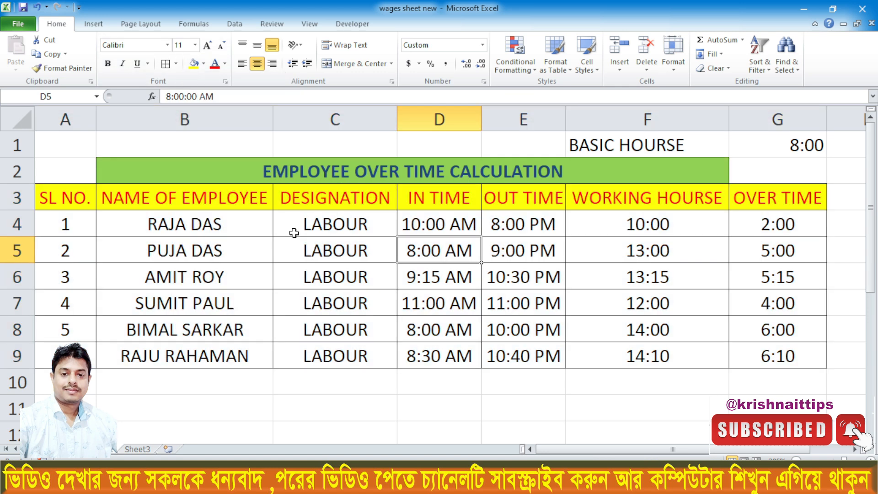